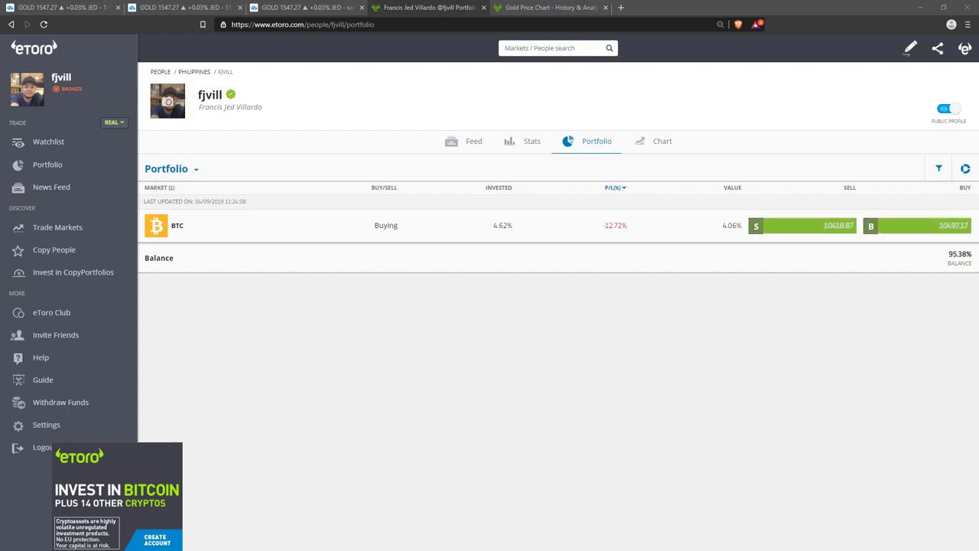
left_click(557, 47)
type("villardo")
left_click(538, 117)
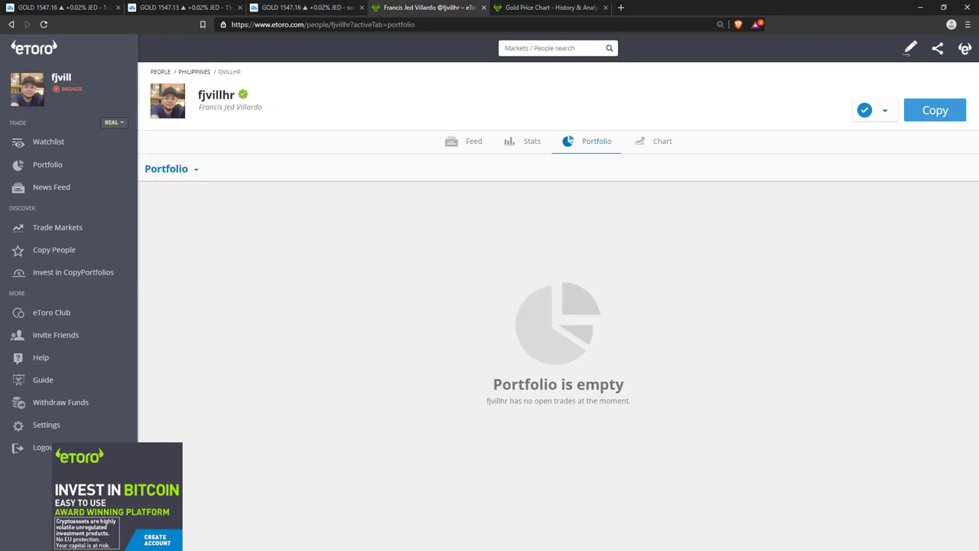
left_click(190, 170)
left_click(186, 191)
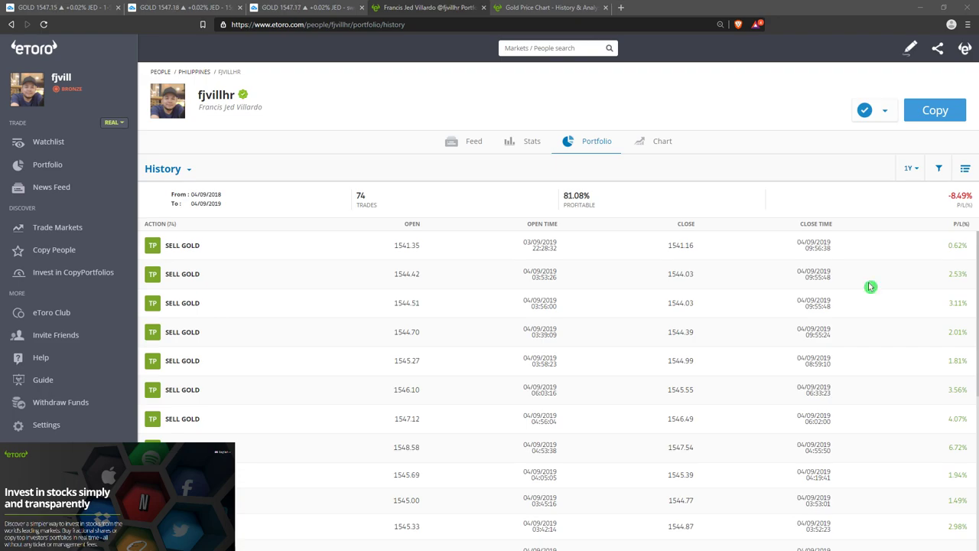
Check the gold charts in the TradingView 1-5 min and 15s-60m layouts and return to the eToro trade history
key("ctrl+1")
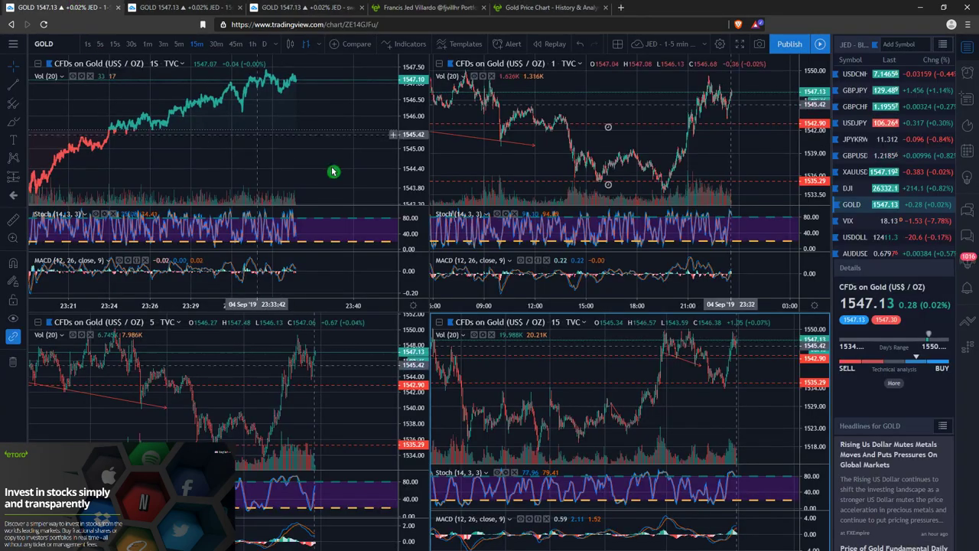
left_click(754, 146)
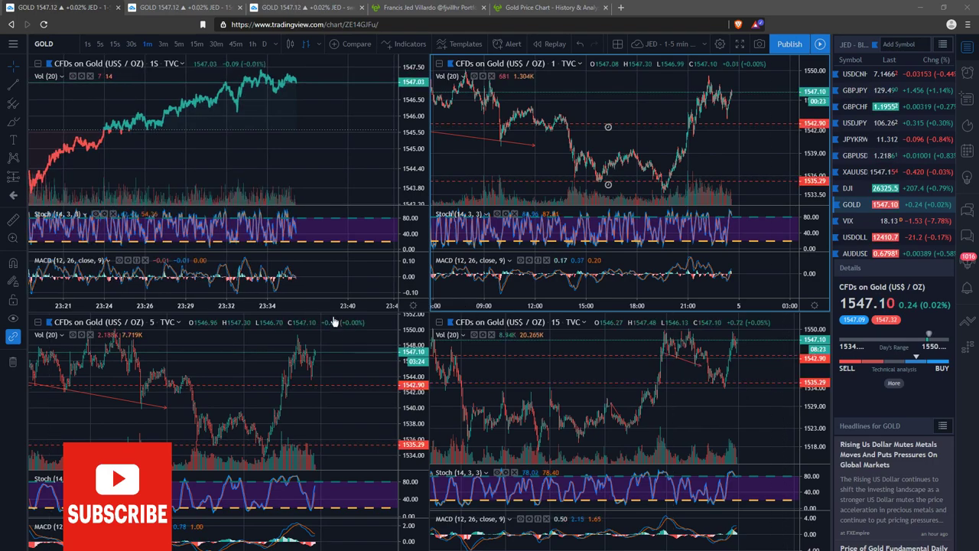
left_click(183, 7)
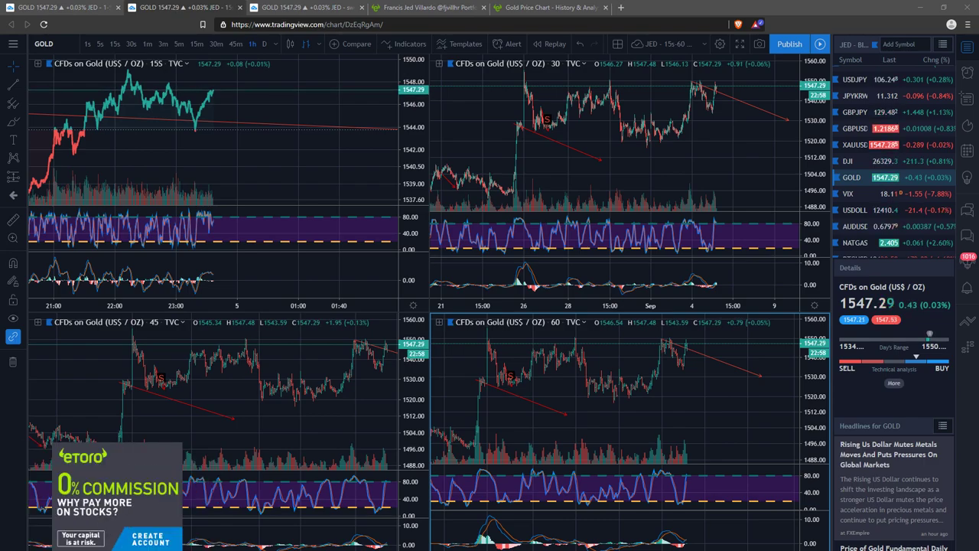
left_click(429, 8)
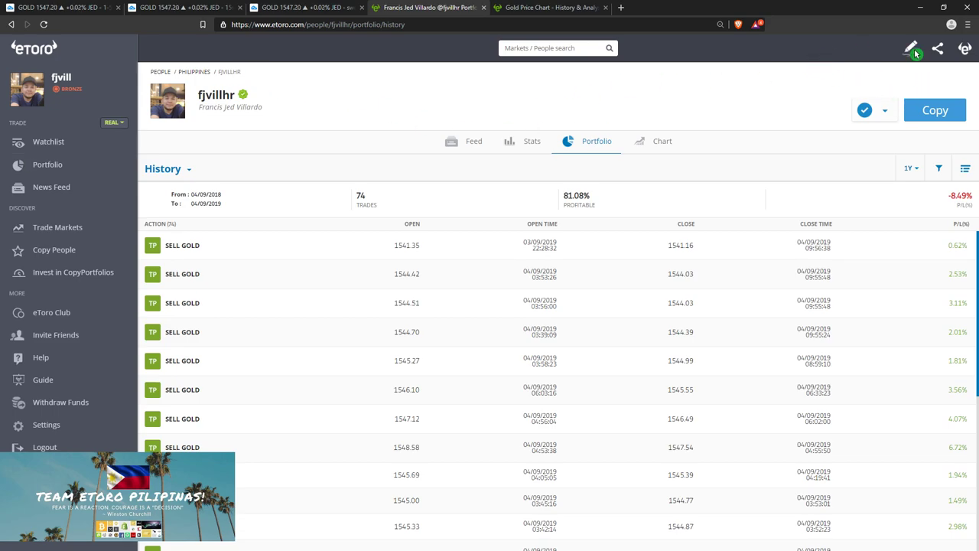
Search the web in a new tab for the streamer's Twitch channel
left_click(625, 8)
type("jed")
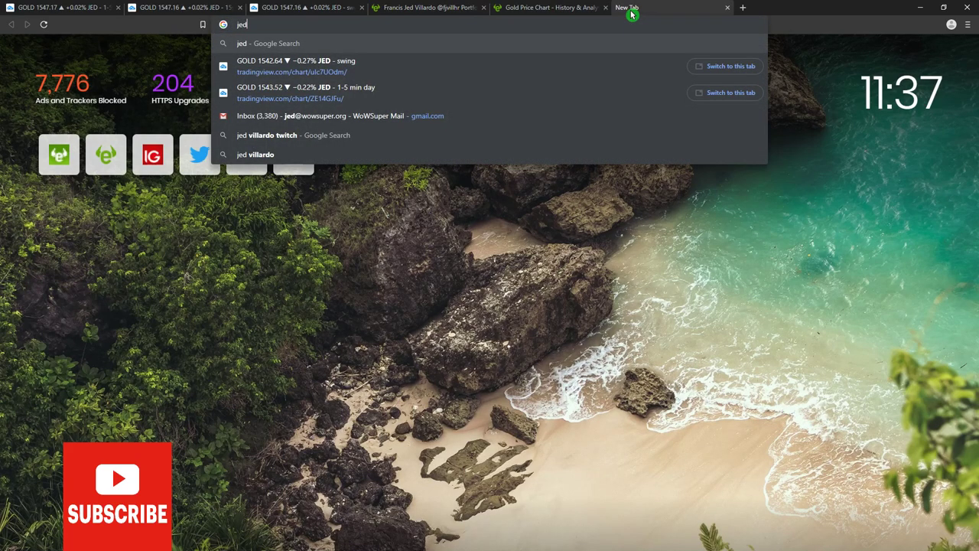
type("villardo twitch")
key("Return")
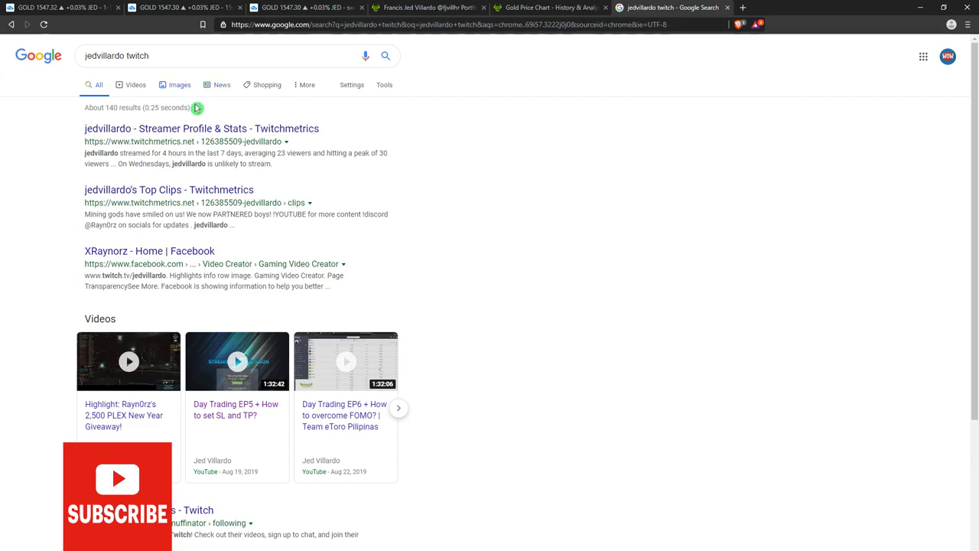
Open the streamer's Twitch channel directly by its address, look through the channel page and close its tab
key("ctrl+l")
type("twitch.tv/jedvillardo")
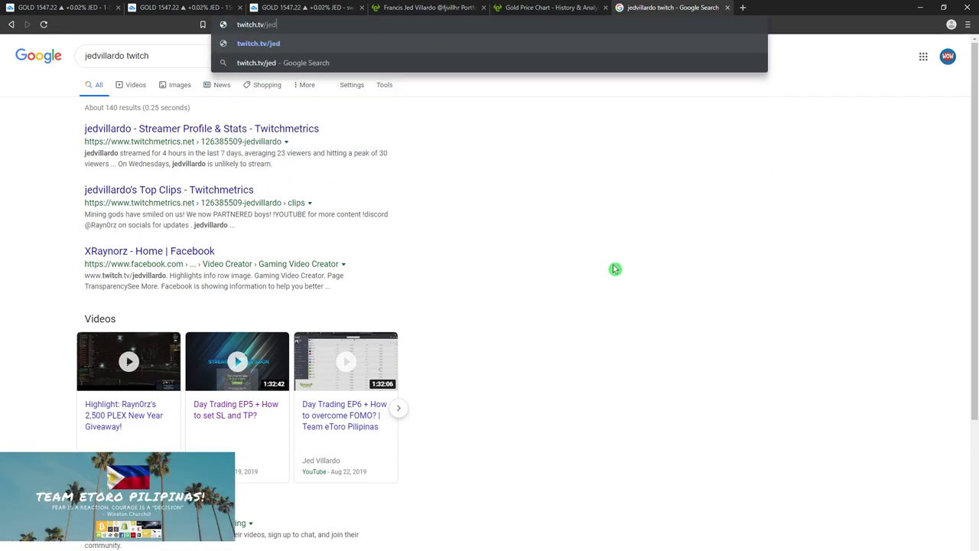
key("Return")
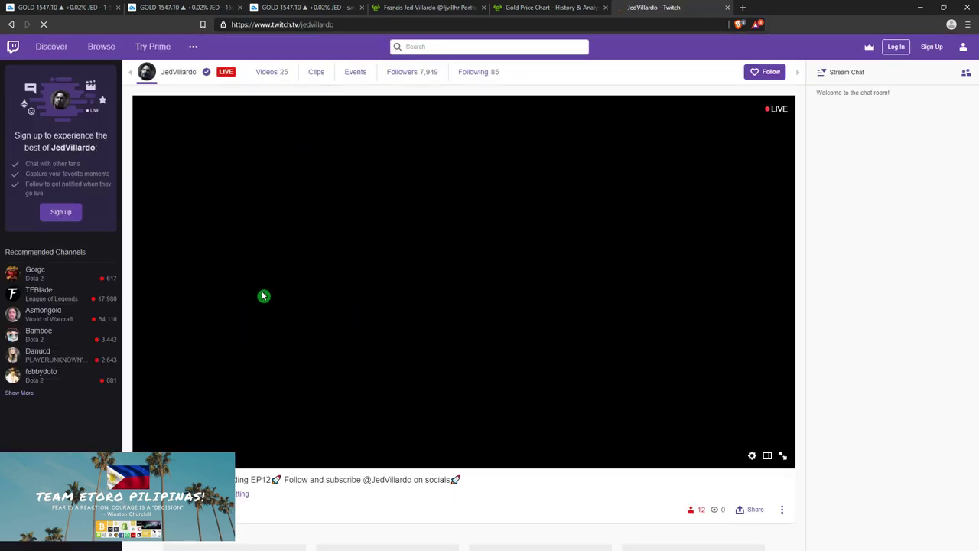
scroll(520, 424, "down", 3)
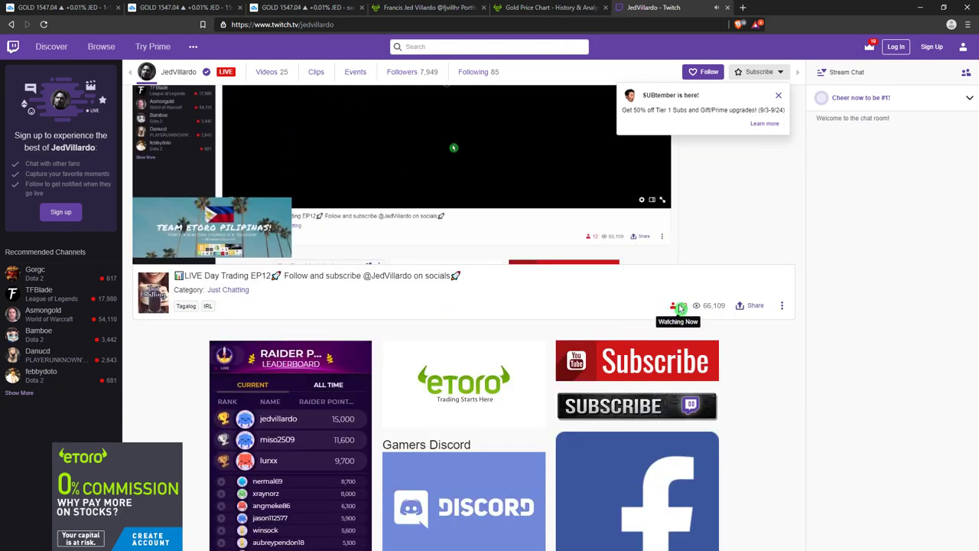
scroll(684, 310, "down", 3)
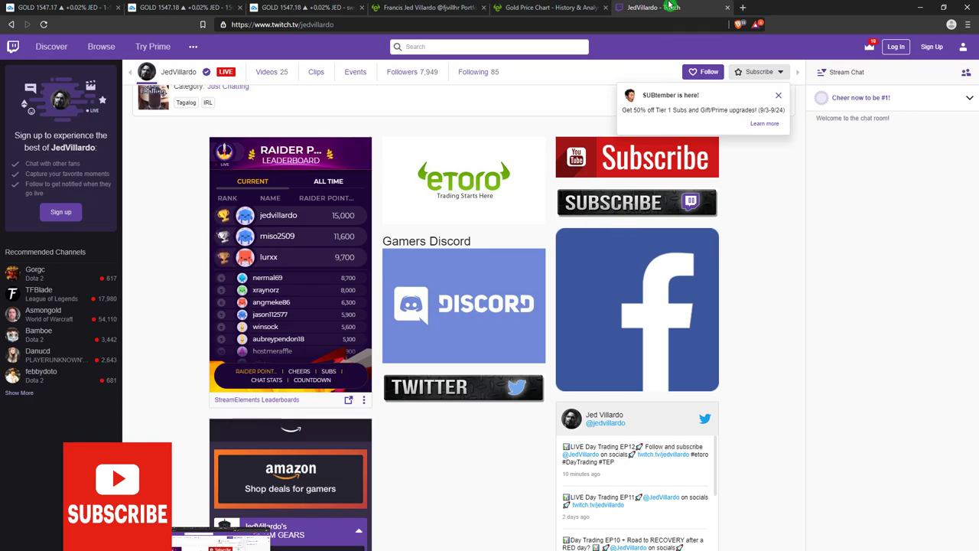
middle_click(669, 6)
Examine the 30-minute gold chart in the TradingView 15s-60m layout and return to the eToro trade history
key("ctrl+2")
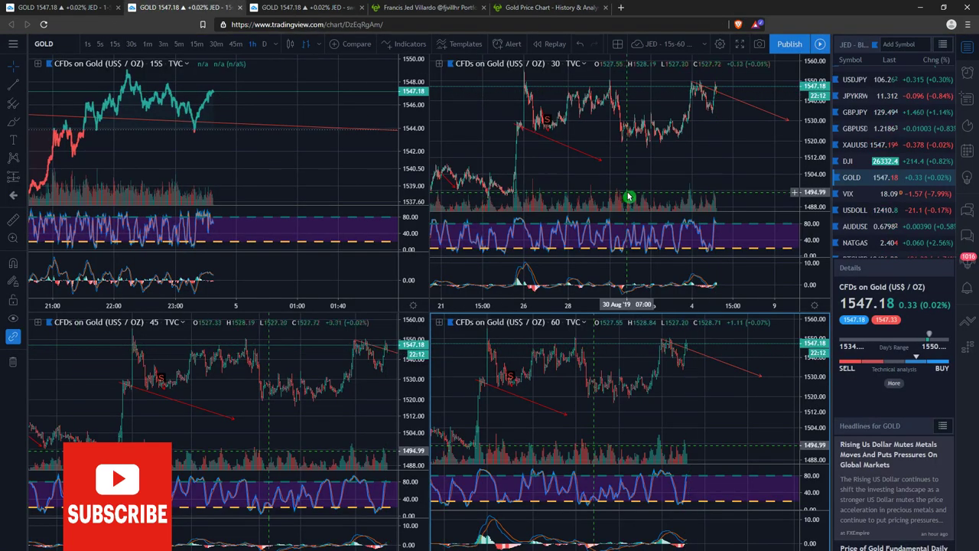
scroll(645, 140, "up", 1)
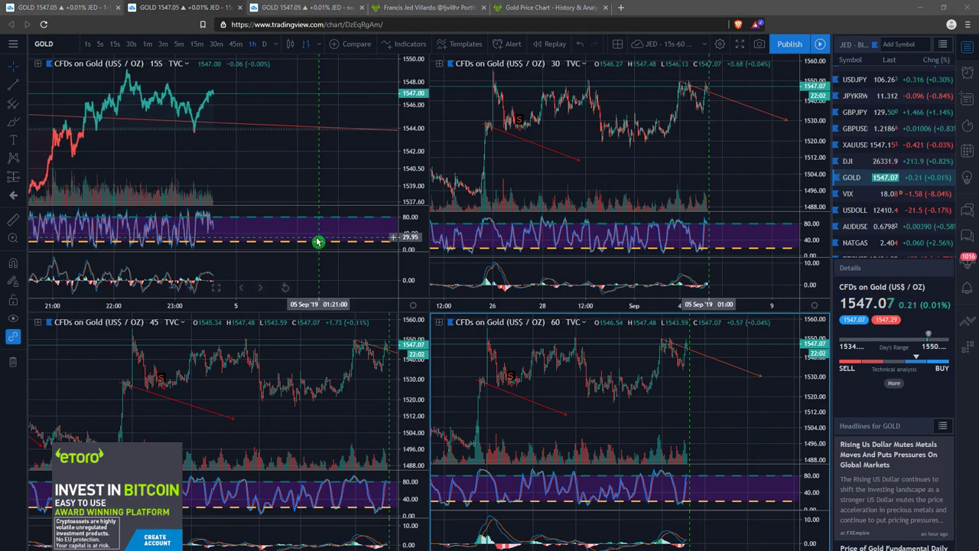
scroll(702, 166, "down", 3)
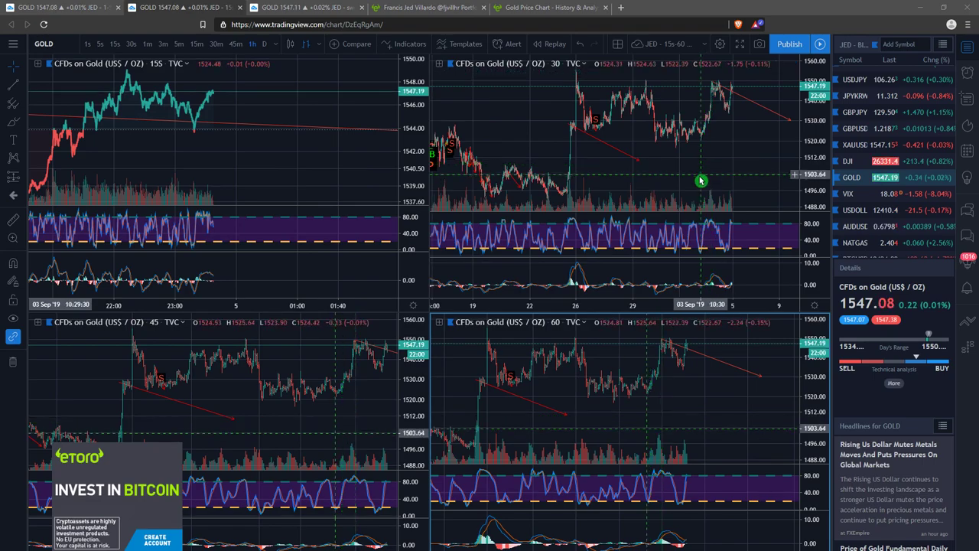
scroll(732, 168, "up", 2)
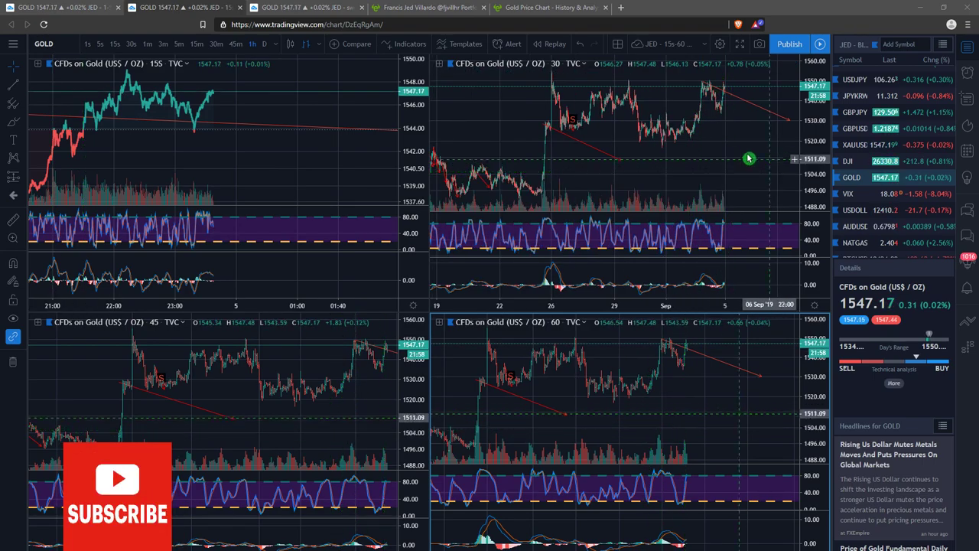
left_click(547, 7)
left_click(428, 7)
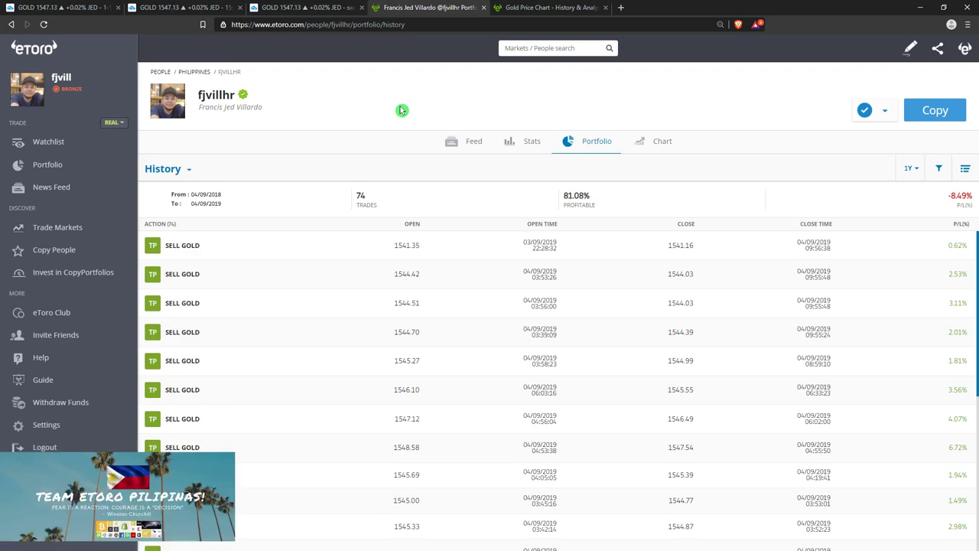
Search the web for the trader's name in a new tab, look through the results and close the tab
key("ctrl+t")
type("jed villardo")
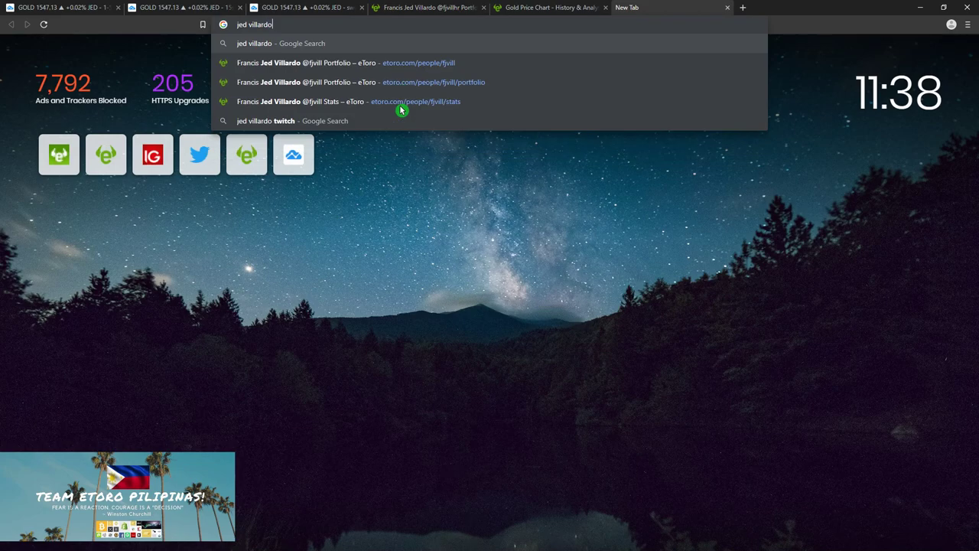
key("Return")
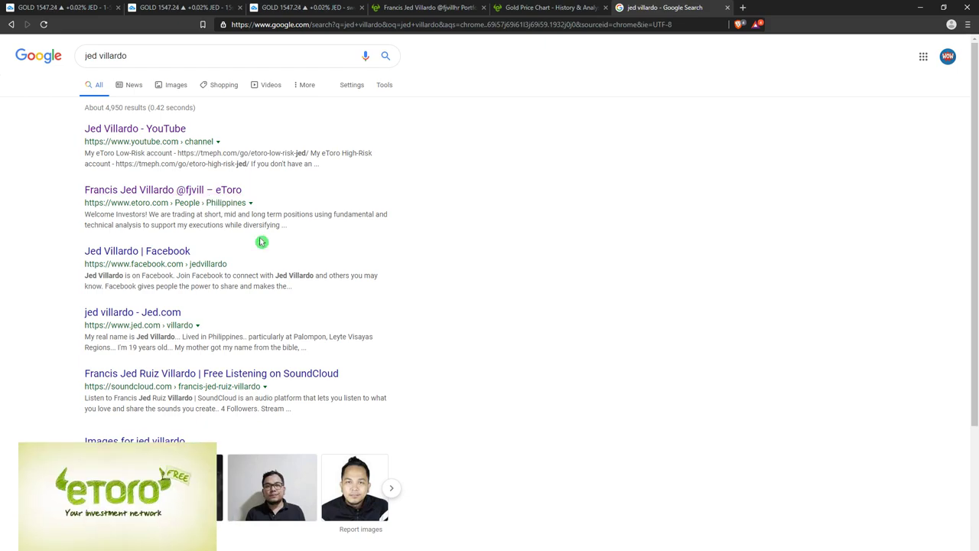
scroll(367, 292, "down", 3)
scroll(384, 295, "up", 4)
left_click(726, 7)
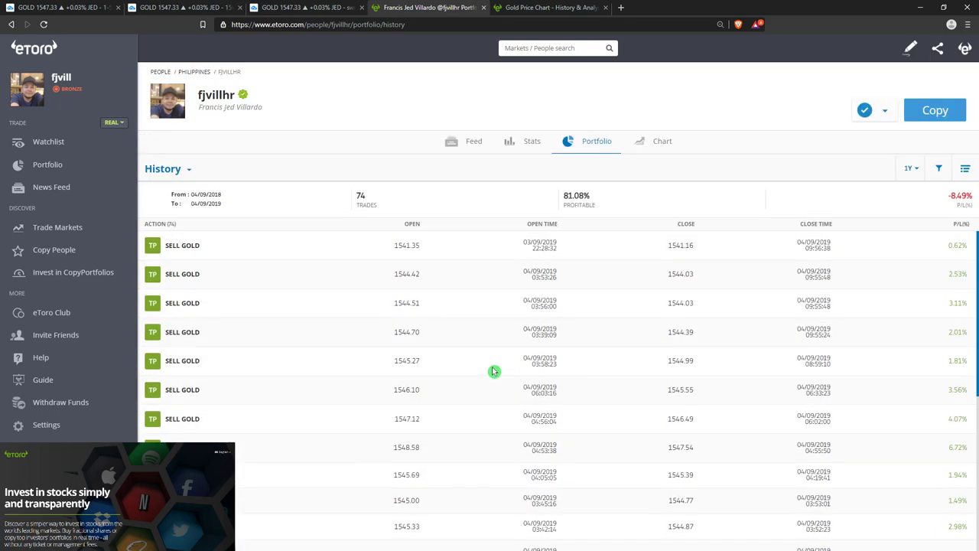
scroll(494, 371, "down", 5)
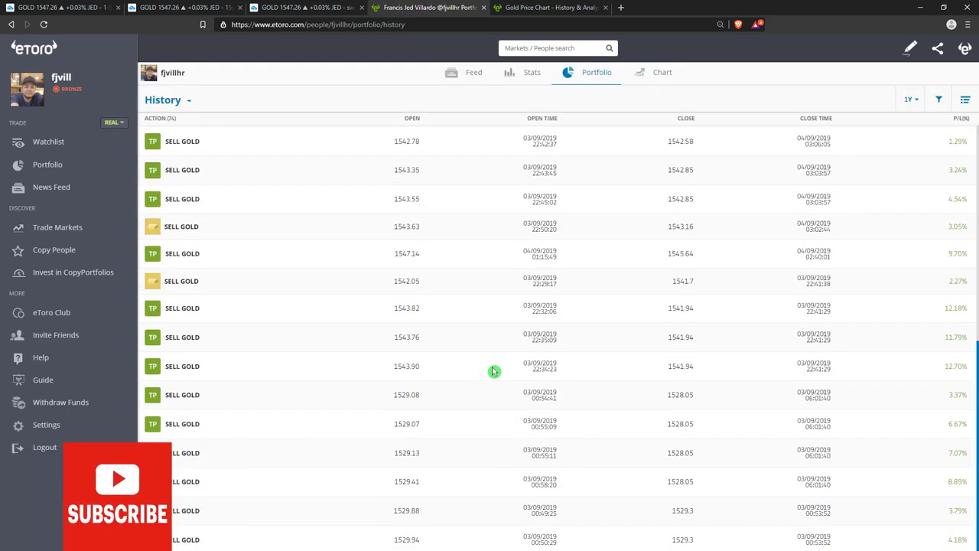
scroll(417, 432, "down", 3)
scroll(421, 420, "down", 1)
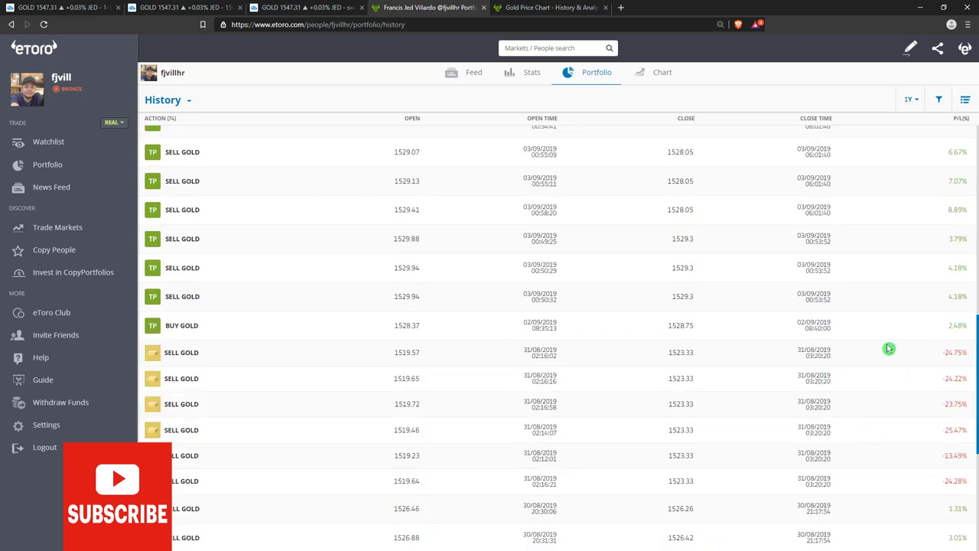
scroll(857, 340, "up", 10)
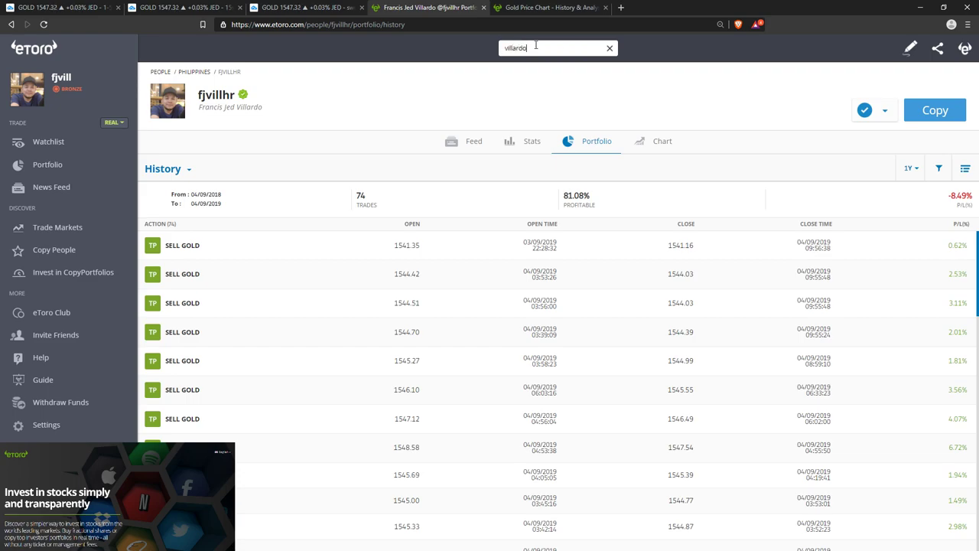
left_click(575, 90)
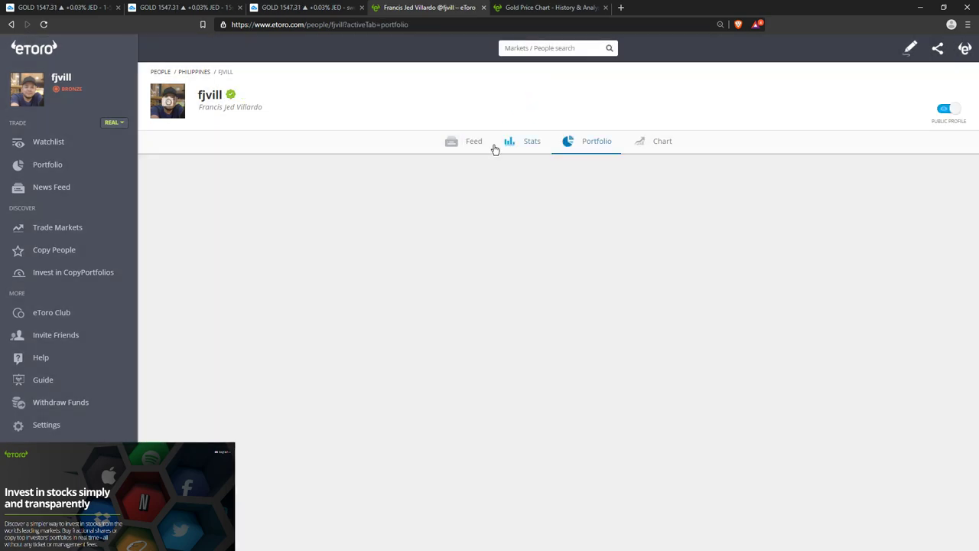
left_click(517, 281)
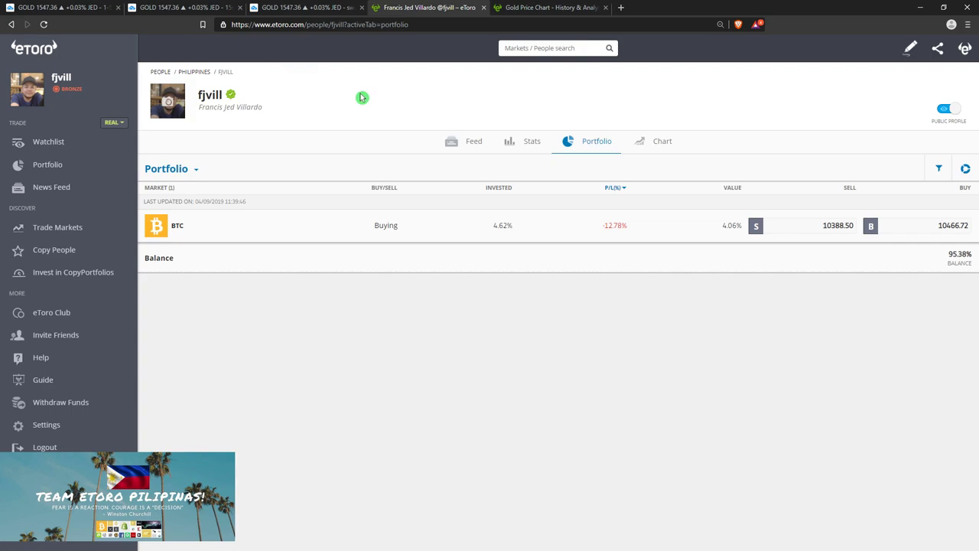
left_click(474, 143)
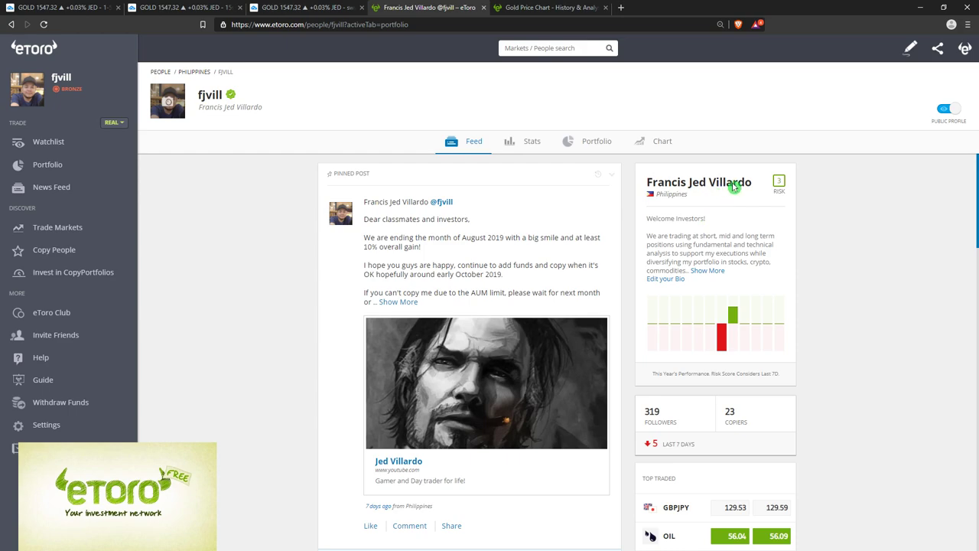
left_click(533, 143)
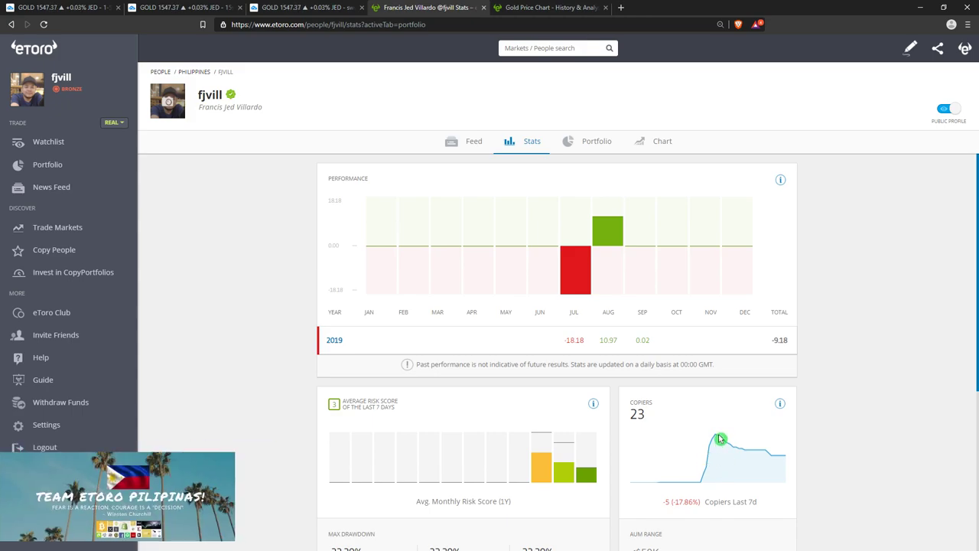
scroll(718, 438, "down", 2)
scroll(719, 436, "up", 2)
left_click(604, 142)
left_click(188, 184)
left_click(162, 191)
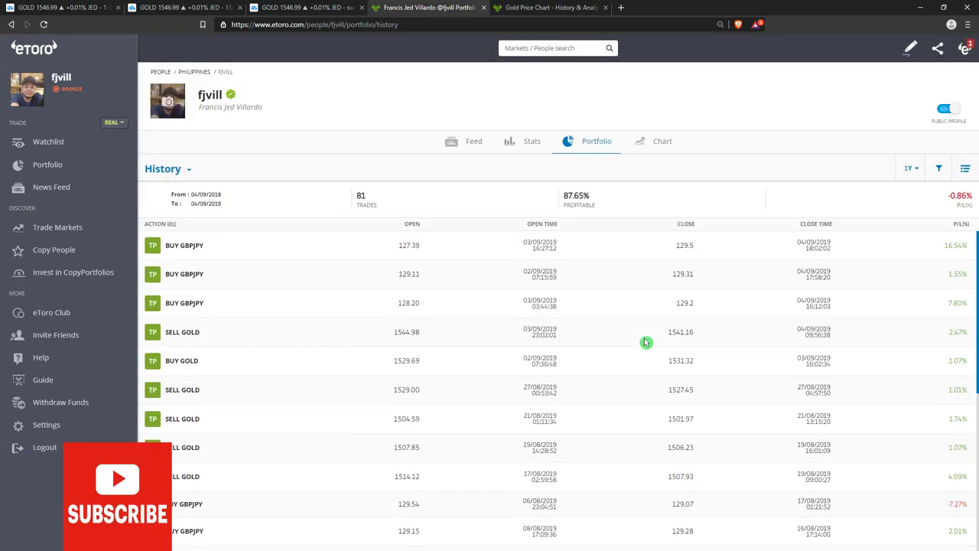
scroll(646, 342, "down", 6)
scroll(646, 342, "up", 10)
scroll(647, 342, "down", 5)
scroll(646, 342, "up", 5)
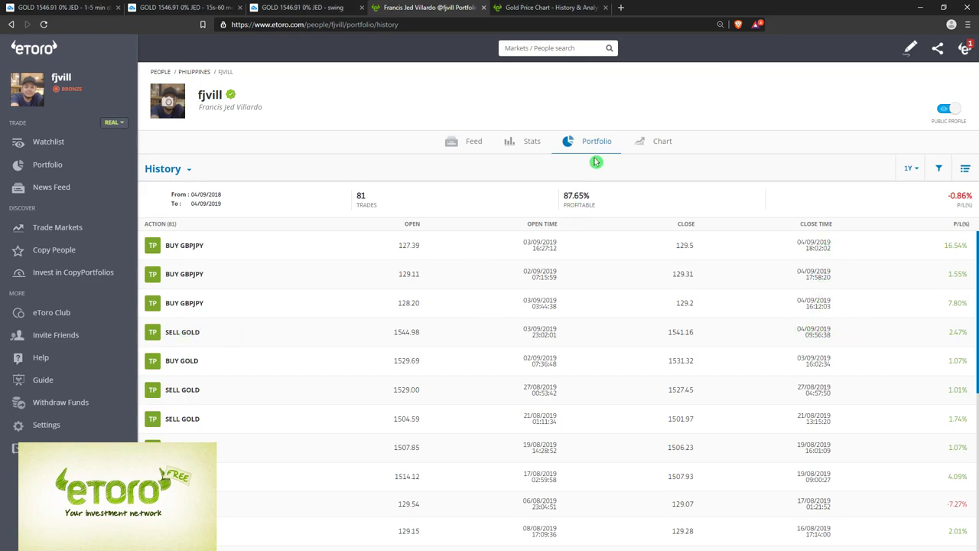
left_click(527, 139)
left_click(594, 152)
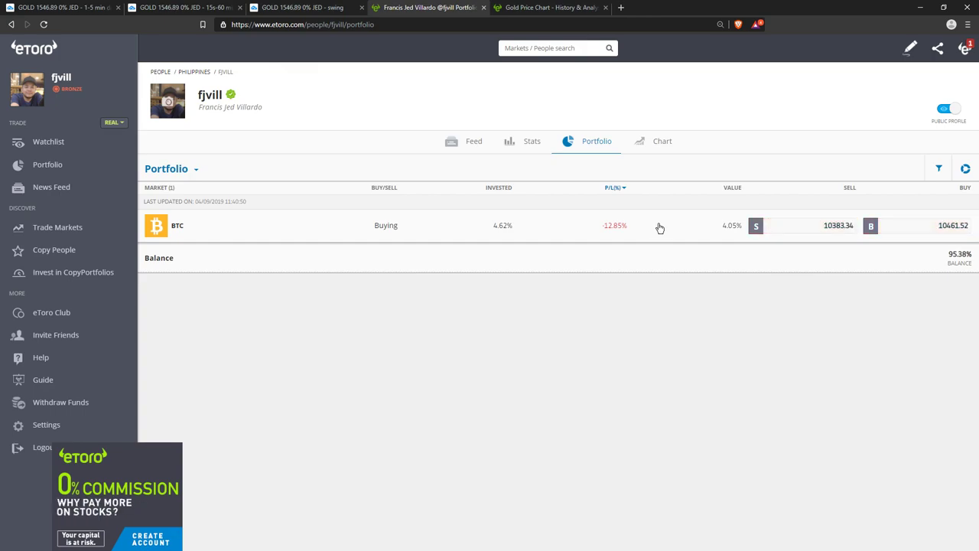
left_click(538, 46)
type("villardo")
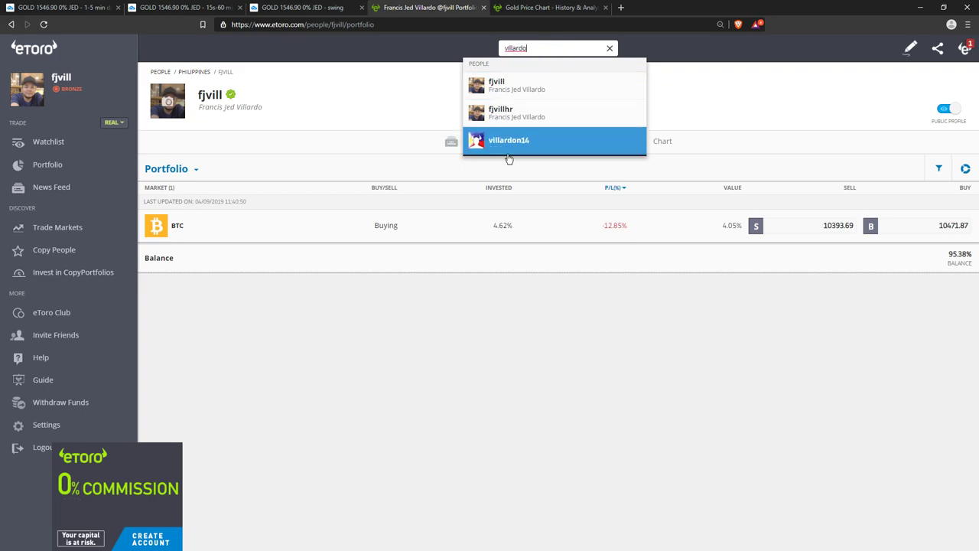
left_click(566, 110)
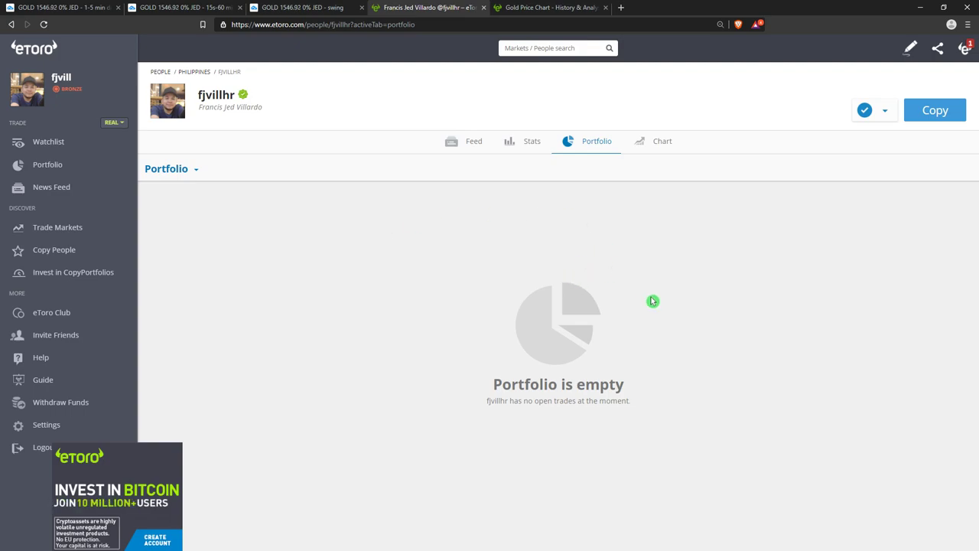
left_click(485, 147)
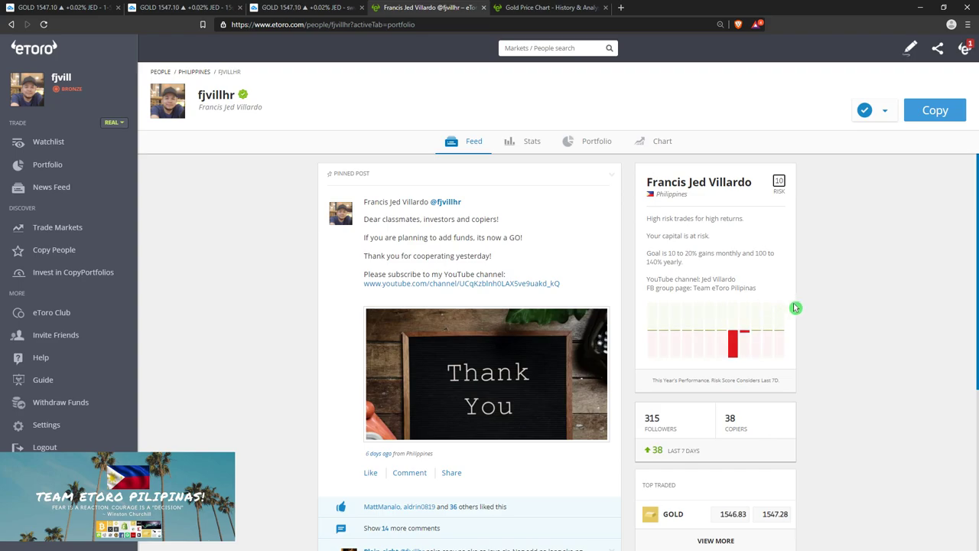
scroll(820, 275, "down", 3)
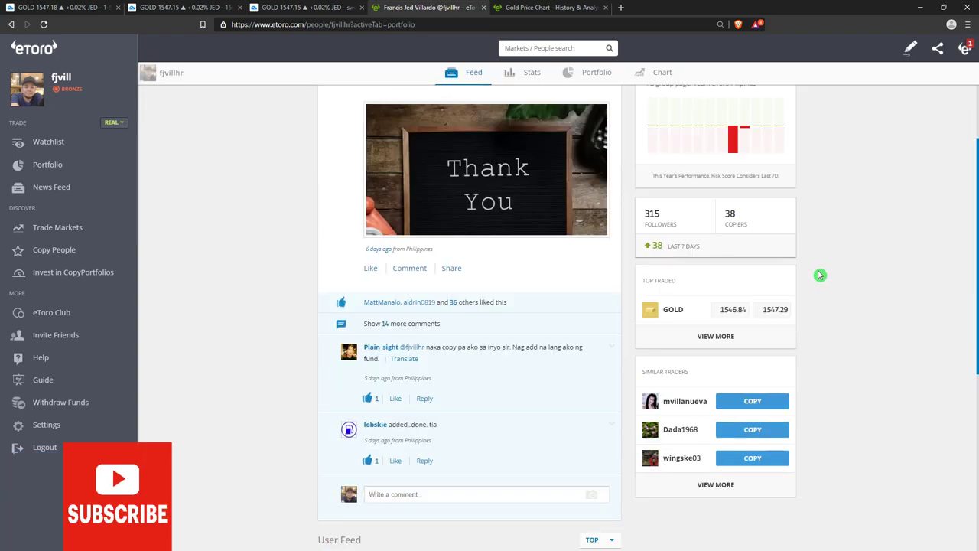
scroll(857, 371, "up", 3)
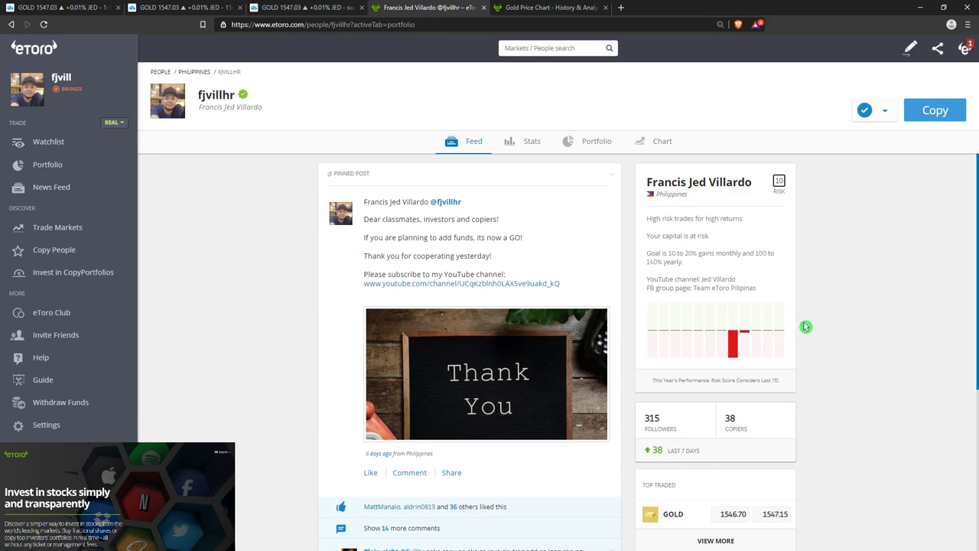
scroll(830, 344, "down", 2)
scroll(853, 349, "up", 2)
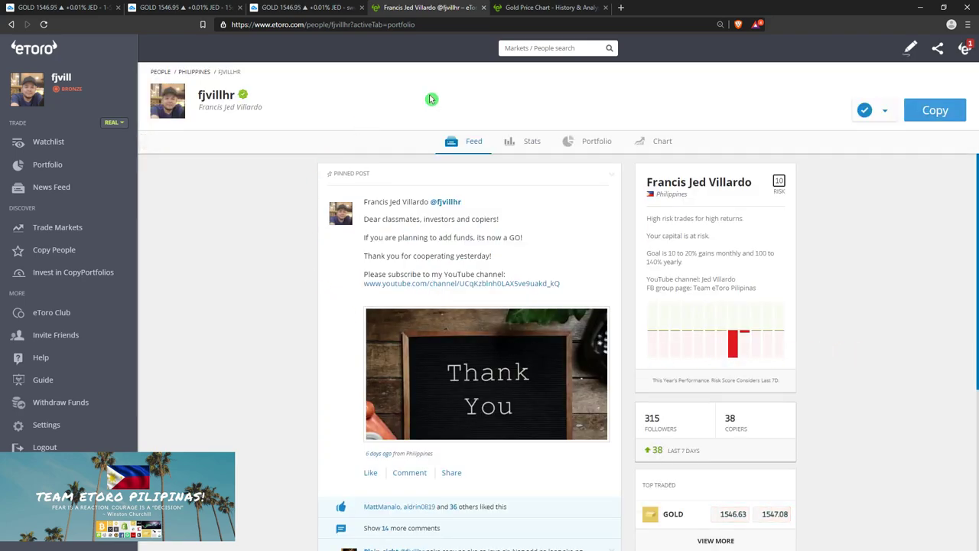
left_click(521, 48)
left_click(327, 159)
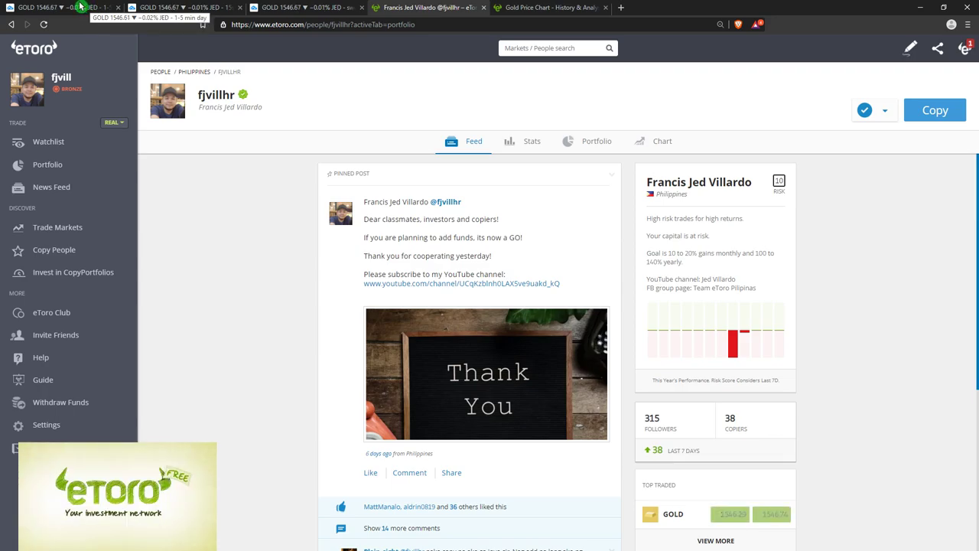
Switch to the TradingView gold charts and compare the 30-, 45- and 60-minute timeframes with the 1-5 min layout
left_click(80, 7)
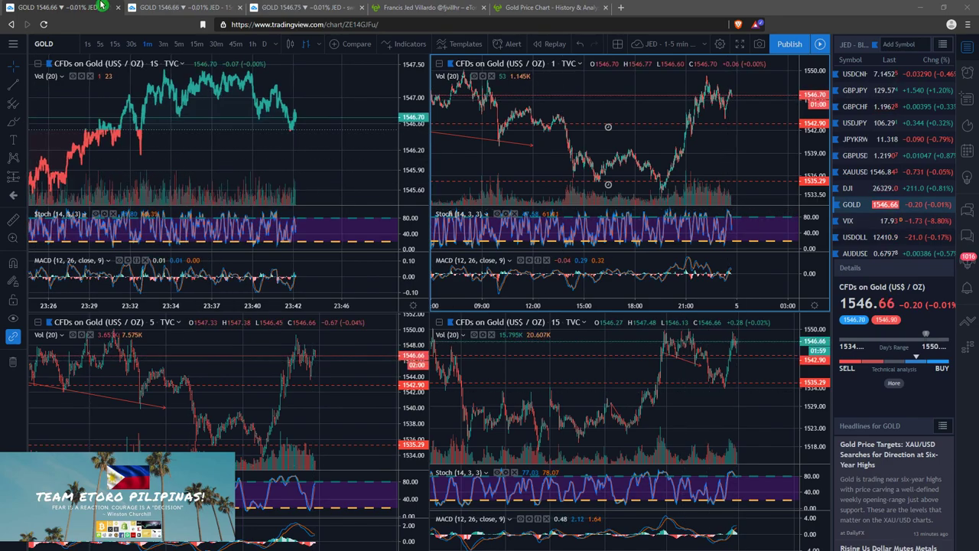
left_click(200, 7)
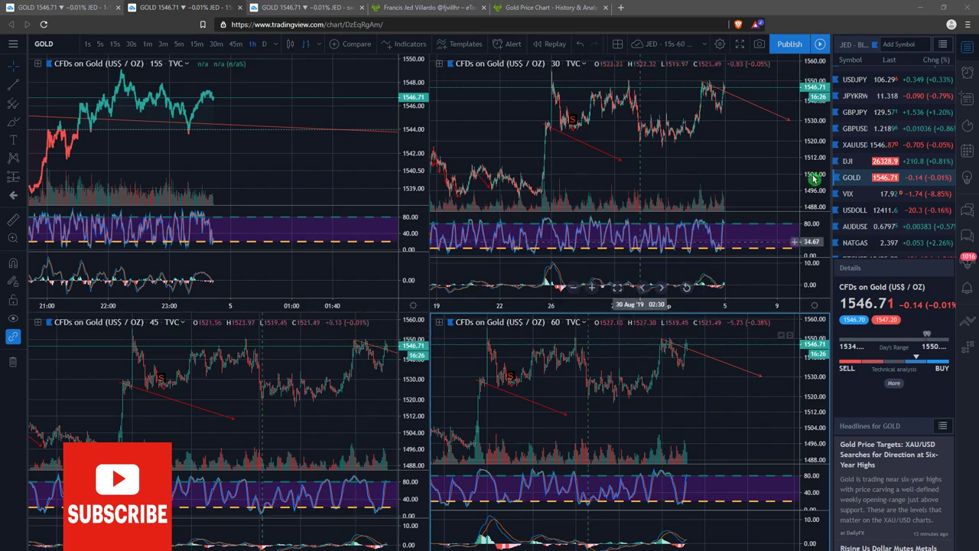
left_click(731, 154)
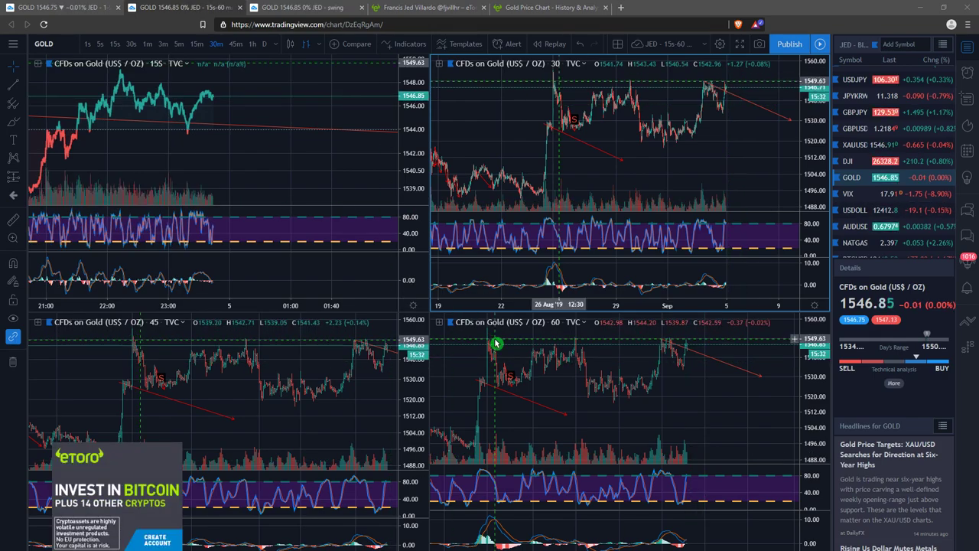
left_click(370, 419)
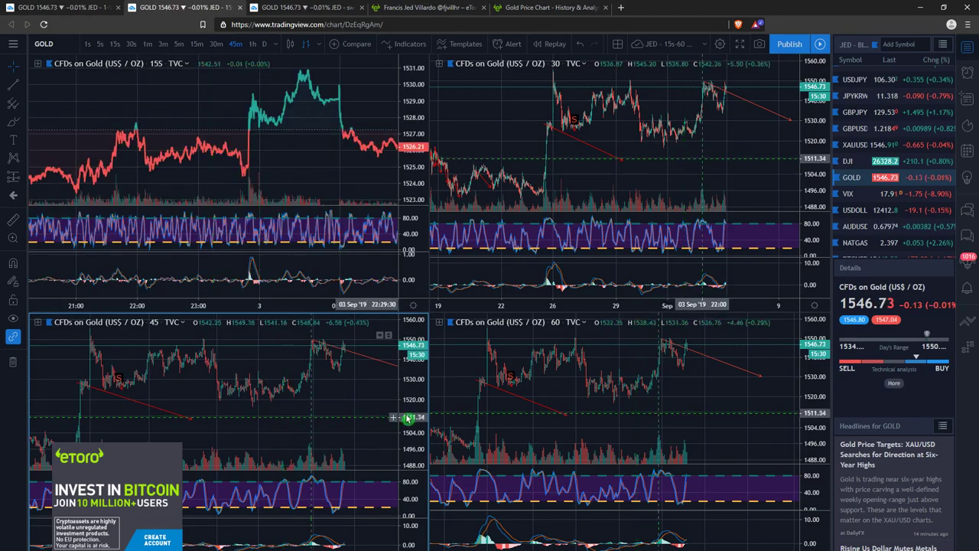
left_click(731, 422)
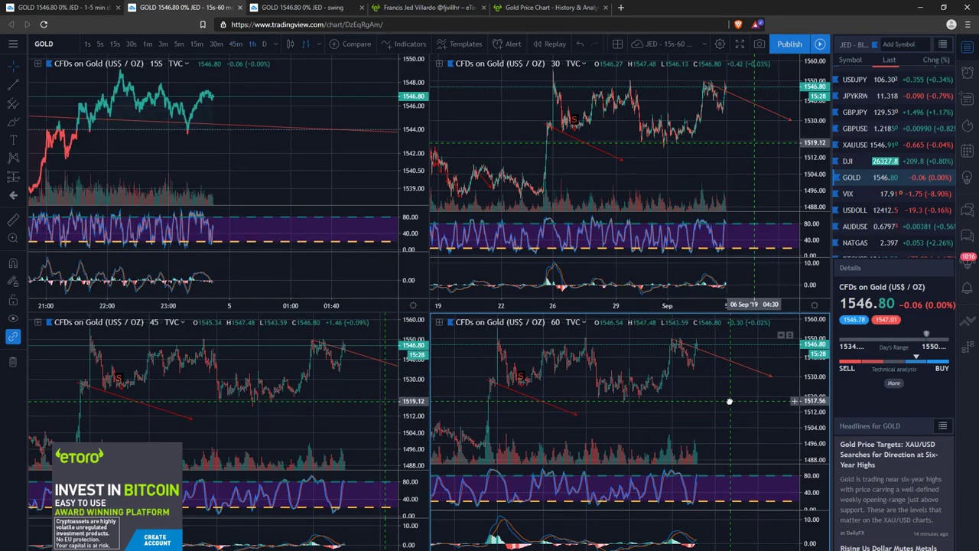
Examine the 4 September price swings on the one-minute gold chart in the 1-5 min layout
key("ctrl+shift+Tab")
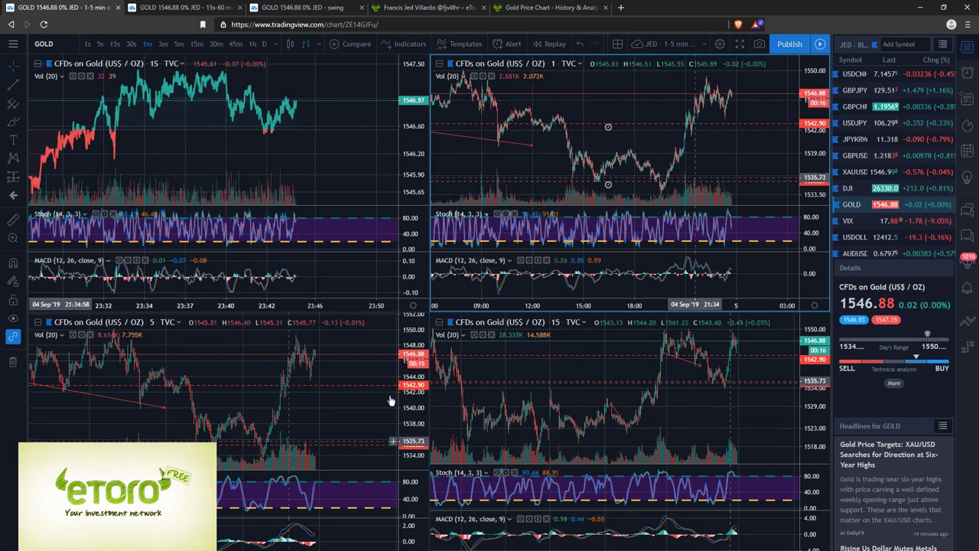
left_click_drag(723, 153, 762, 159)
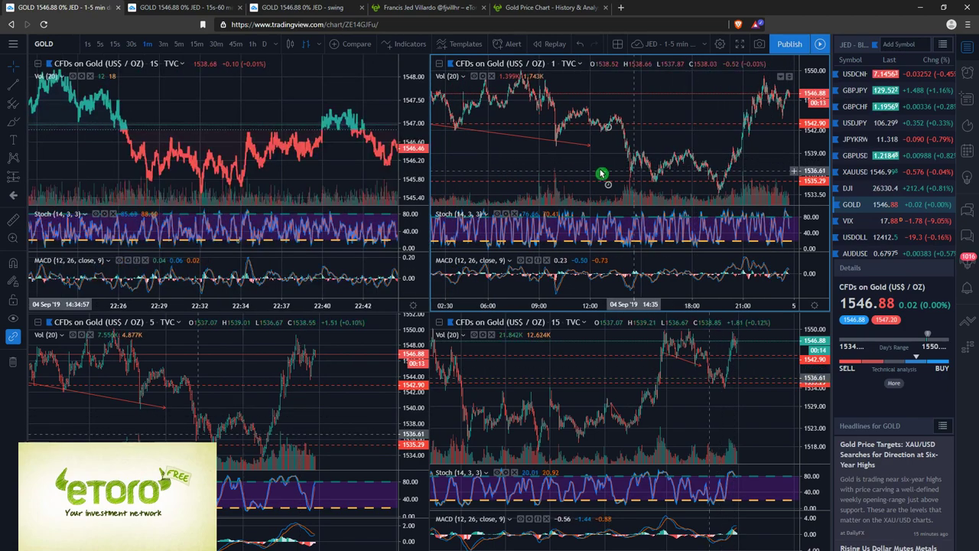
scroll(601, 169, "down", 1)
scroll(564, 163, "down", 2)
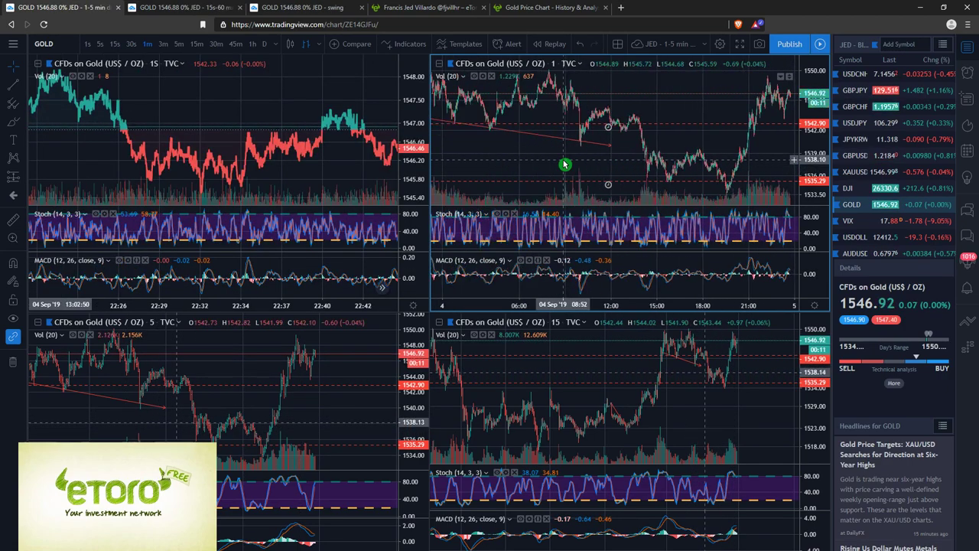
left_click_drag(550, 160, 673, 170)
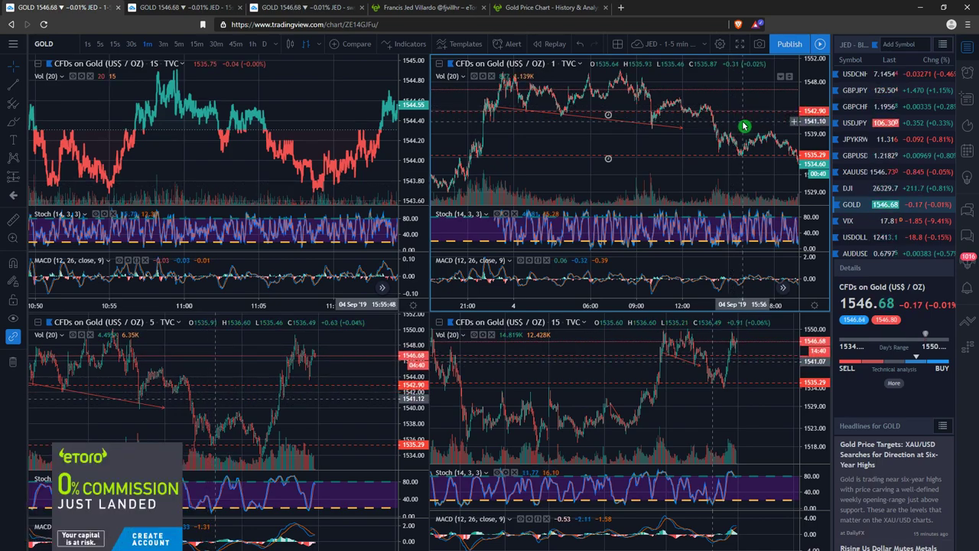
left_click_drag(745, 131, 671, 143)
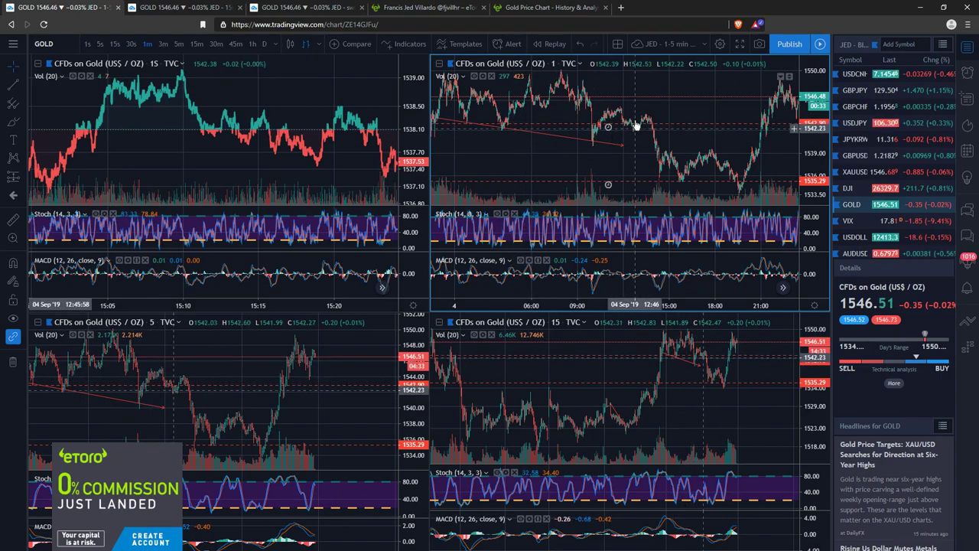
left_click(740, 188)
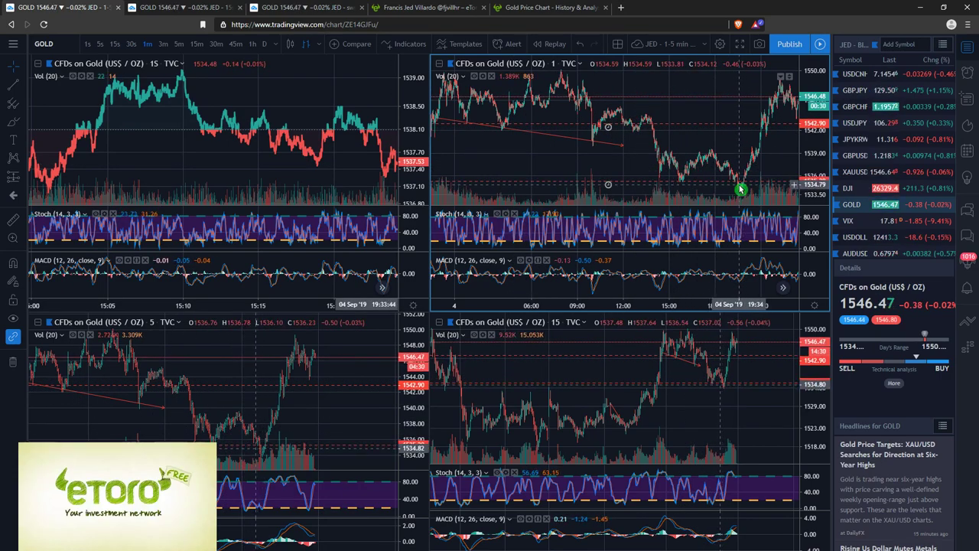
left_click_drag(771, 154, 659, 190)
left_click(657, 192)
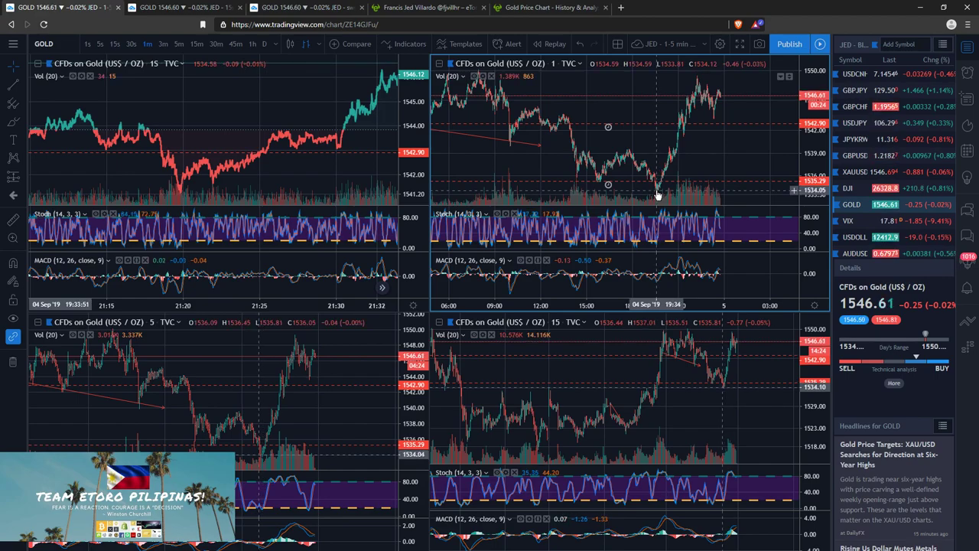
left_click(620, 189)
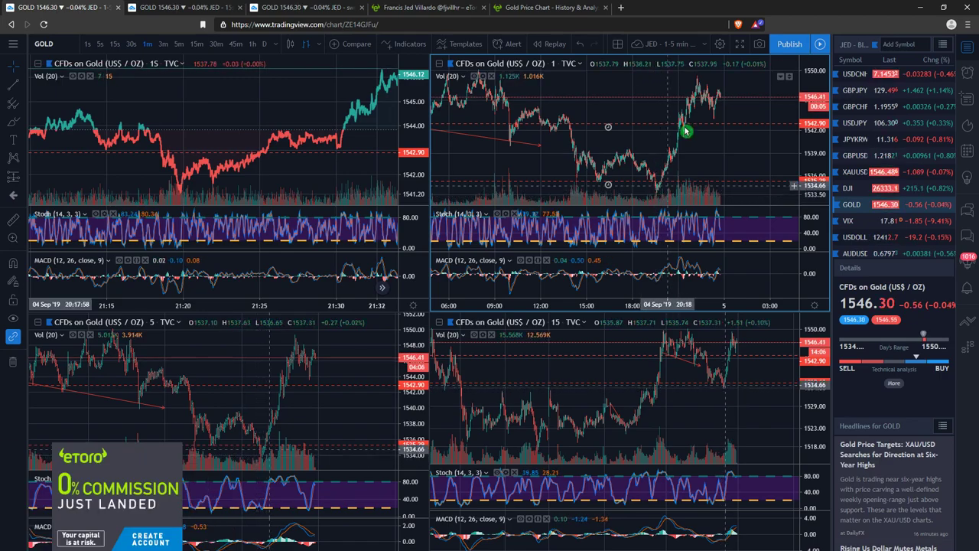
Open the daily gold swing chart, switch its watchlist to JED - Blue list and inspect the most recent daily bars
left_click(302, 8)
left_click_drag(524, 192, 635, 252)
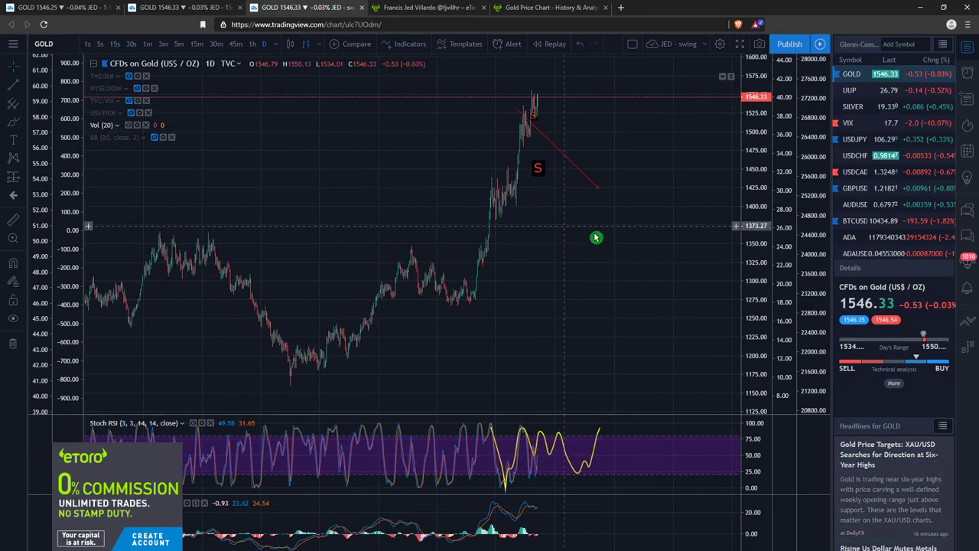
left_click(942, 44)
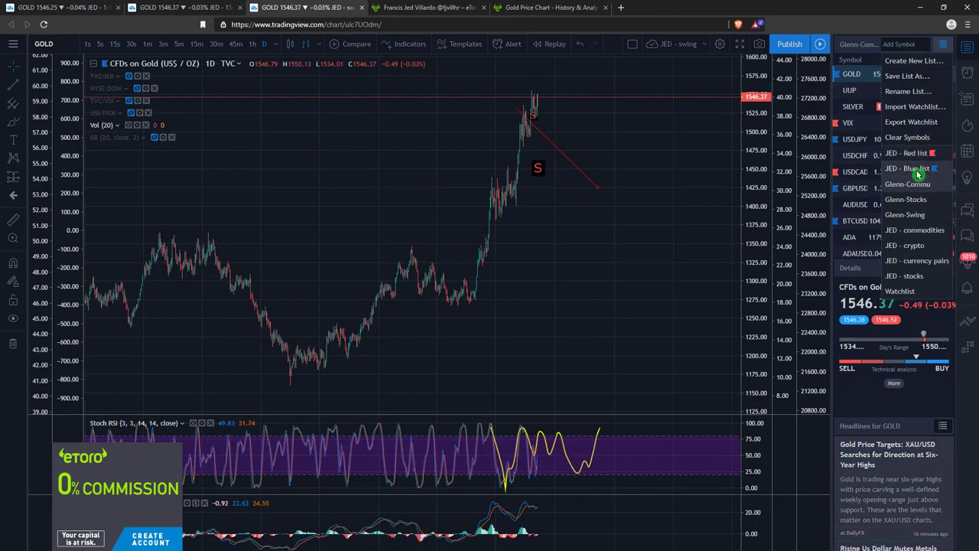
left_click(917, 170)
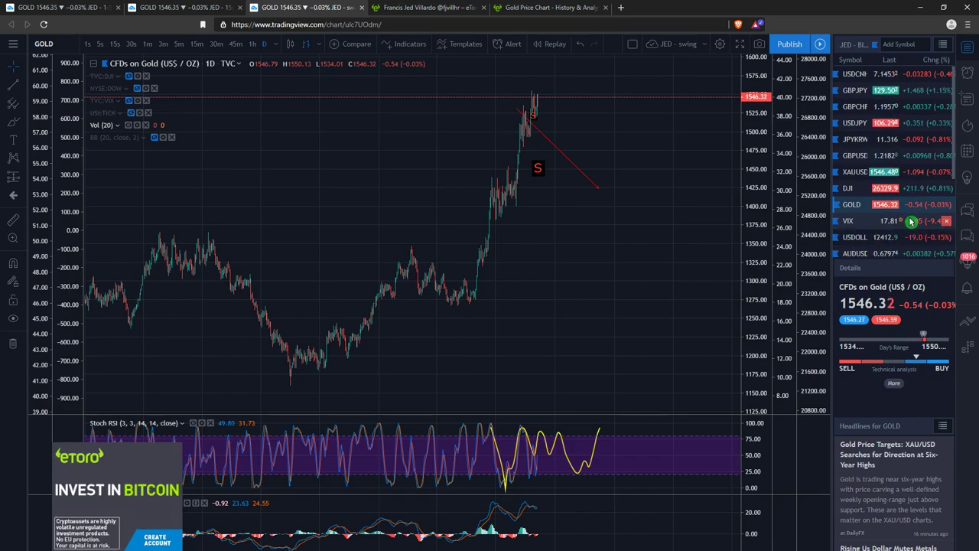
scroll(915, 212, "down", 1)
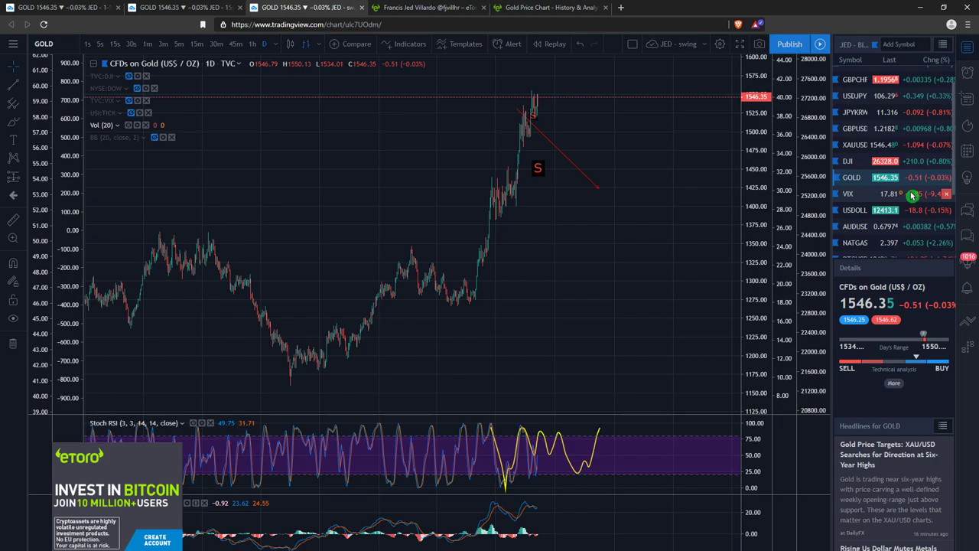
scroll(912, 196, "down", 1)
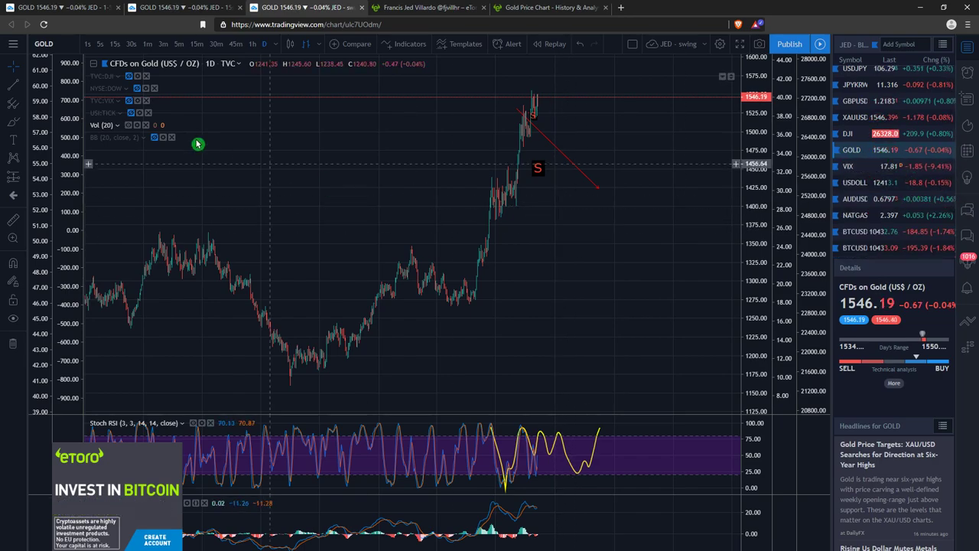
mouse_move(533, 131)
left_mouse_down()
mouse_move(555, 138)
mouse_move(491, 130)
mouse_move(576, 153)
mouse_move(485, 153)
mouse_move(638, 166)
mouse_move(510, 118)
mouse_move(568, 133)
left_mouse_up()
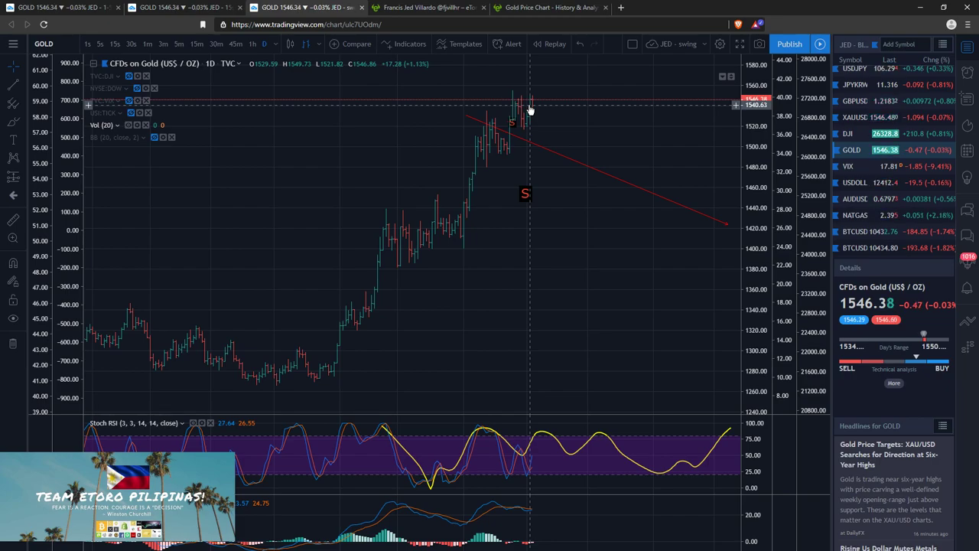
left_click(534, 109)
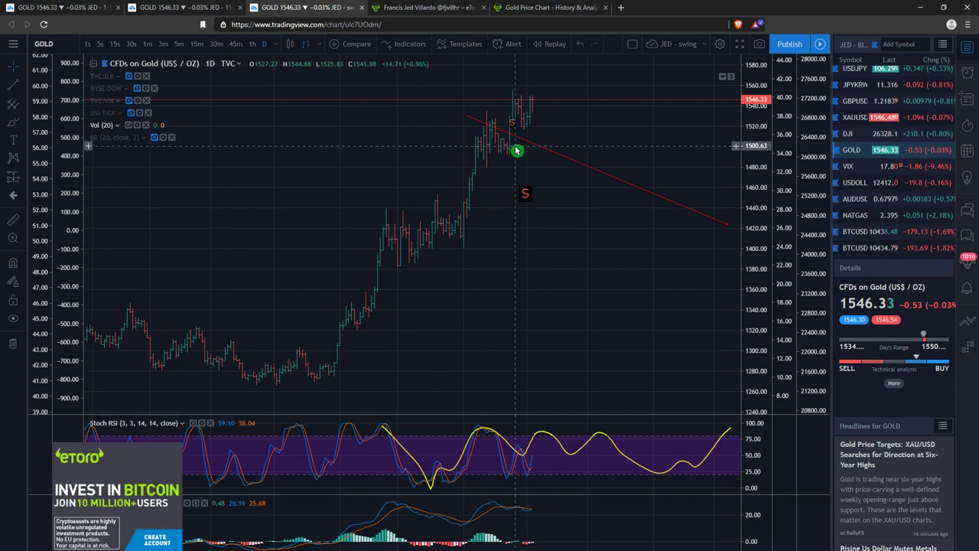
Inspect the latest price action on the 1-second and 5-minute gold charts, and return to the 15s-60 min layout
left_click(187, 8)
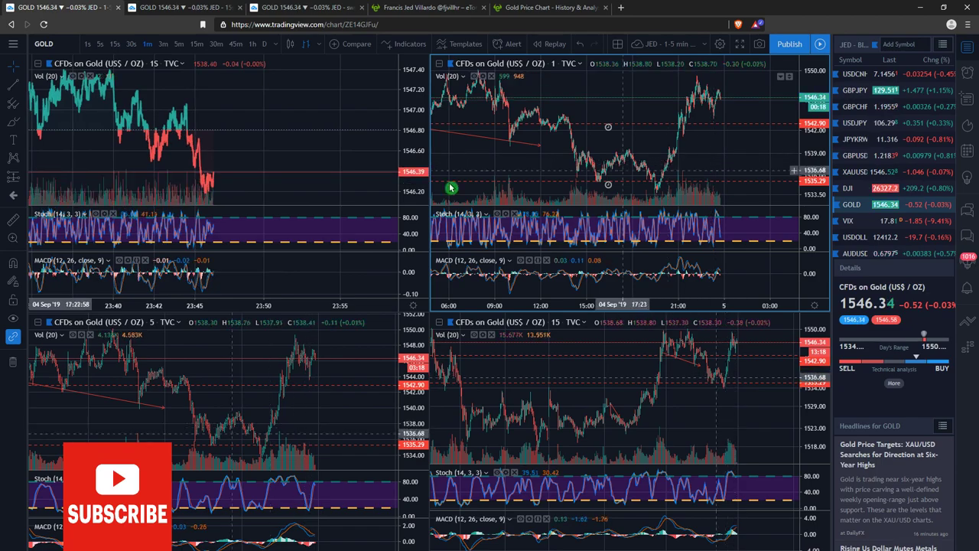
left_click_drag(319, 157, 113, 164)
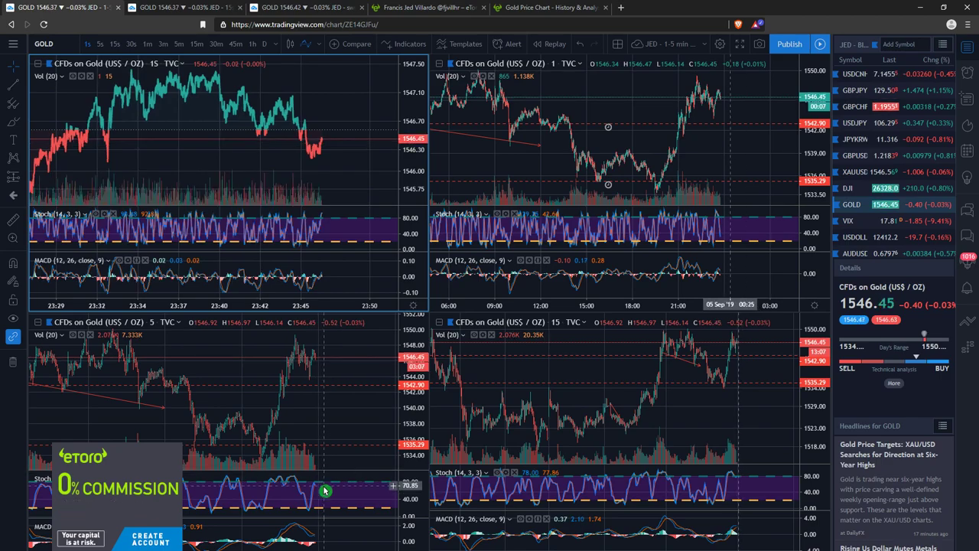
left_click_drag(317, 490, 381, 490)
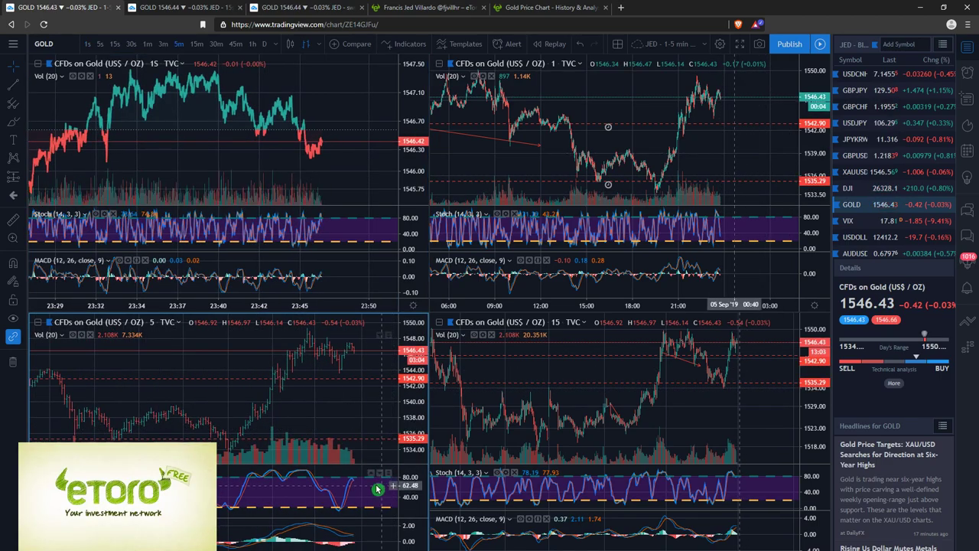
key("ctrl+Tab")
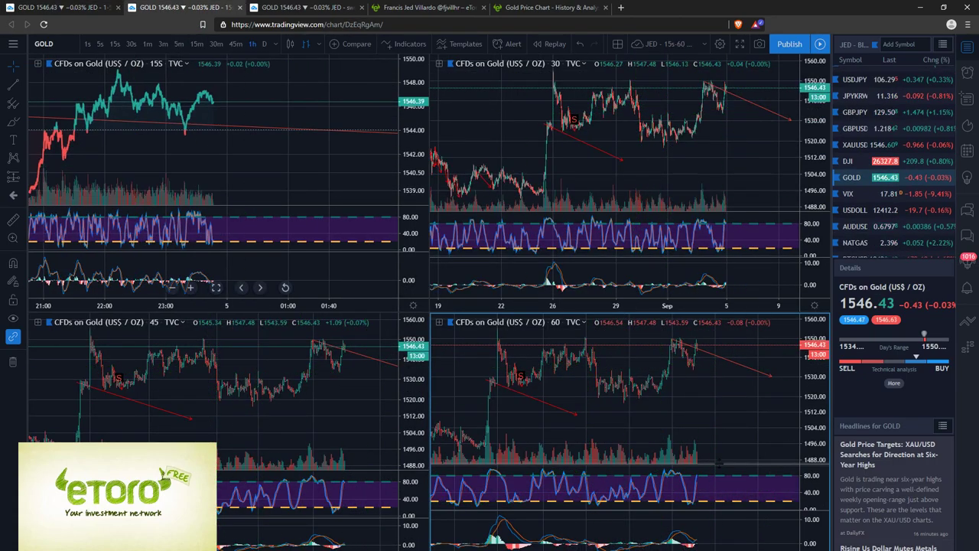
Look through the watchlist quotes beside the 1-5 min gold charts
left_click(88, 8)
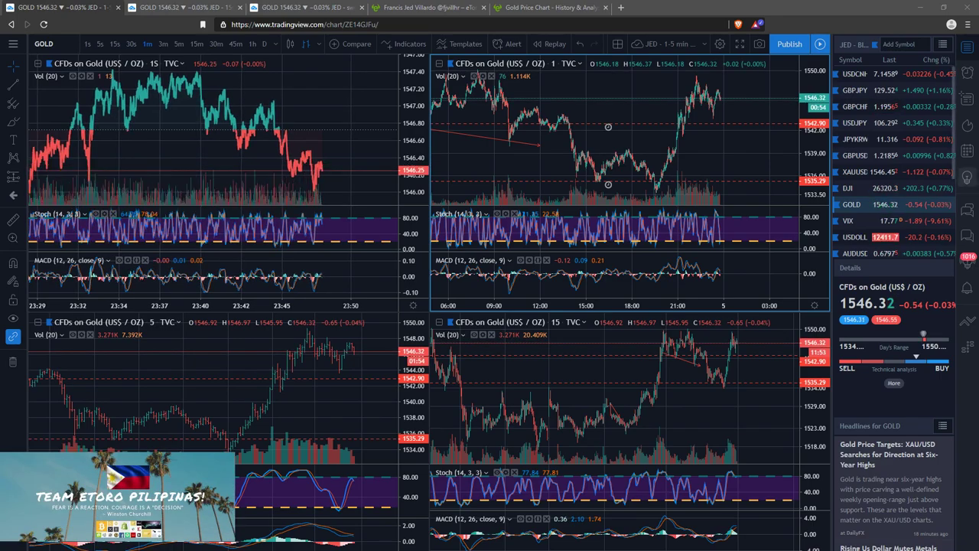
scroll(900, 236, "down", 1)
scroll(903, 236, "up", 1)
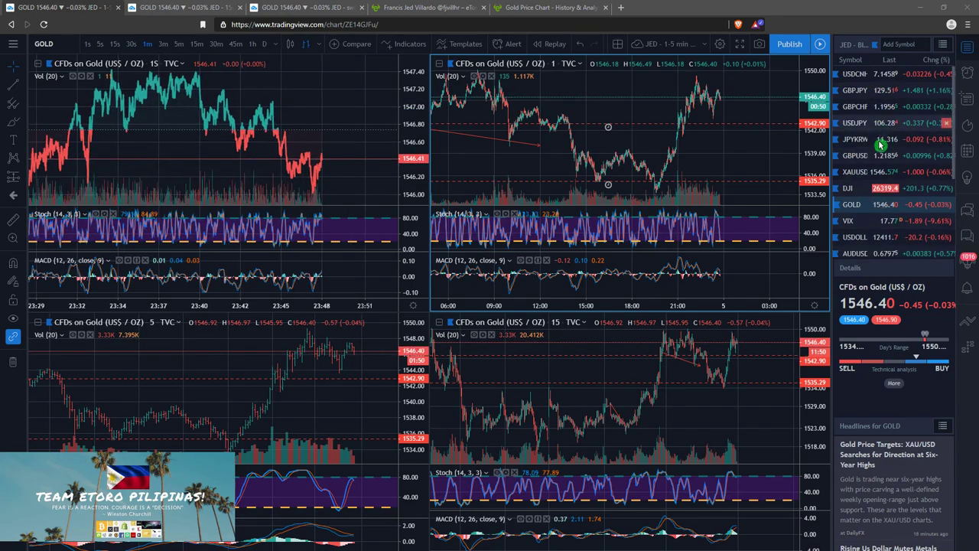
scroll(895, 195, "down", 2)
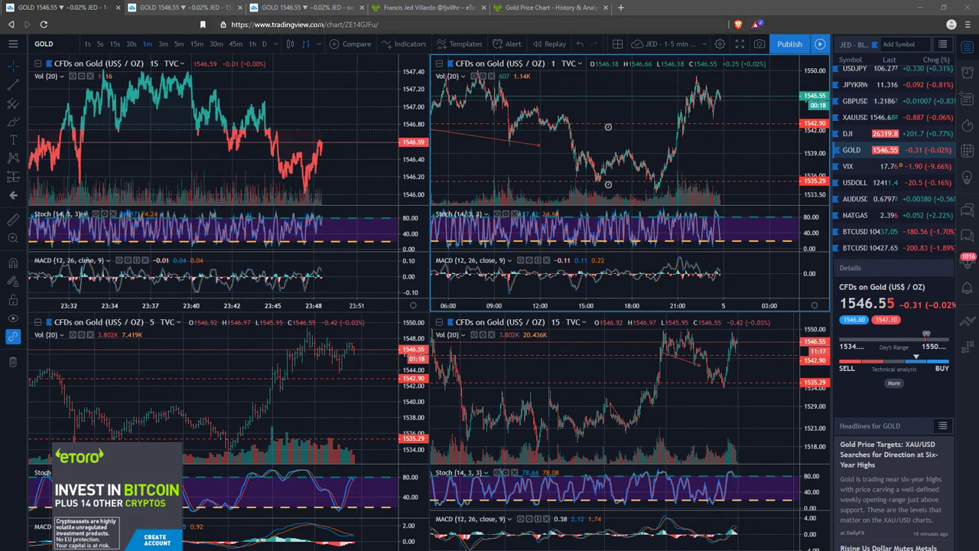
Compare gold's short-term moves in the 1-5 min layout with the 30- to 60-minute charts
left_click(178, 7)
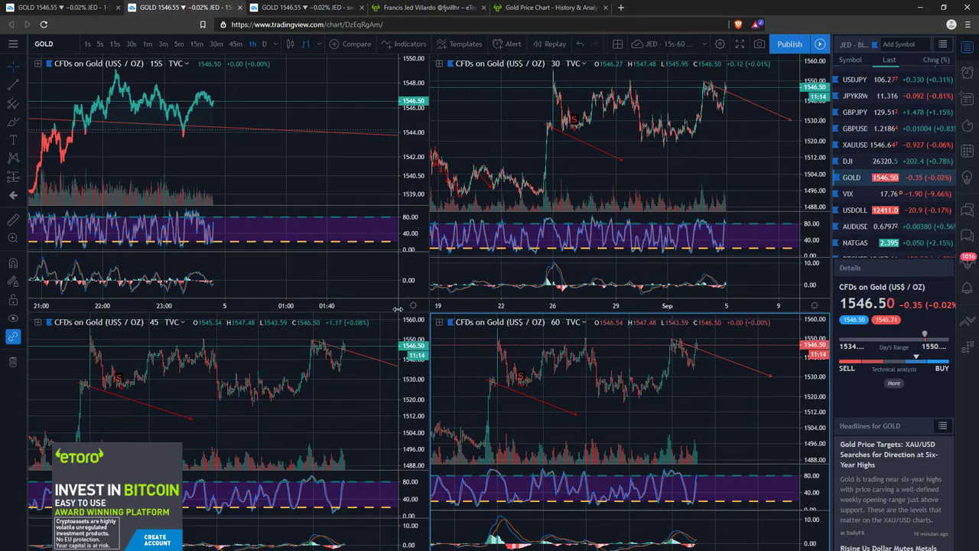
key("ctrl+shift+Tab")
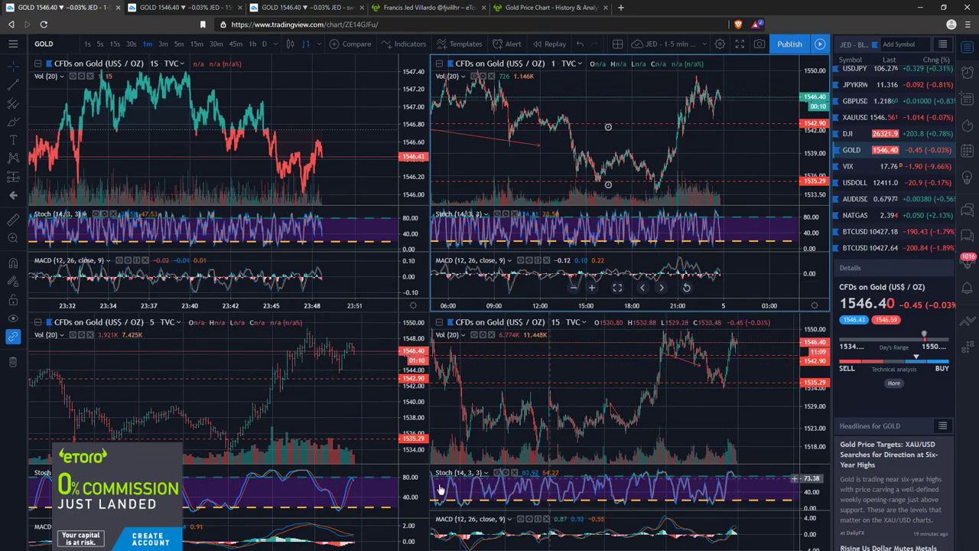
key("ctrl+shift+Tab")
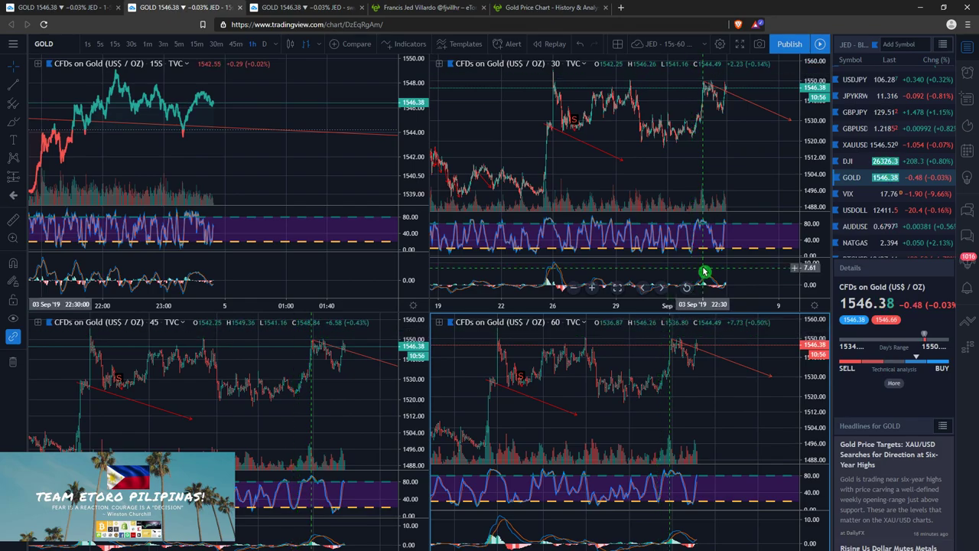
left_click(95, 6)
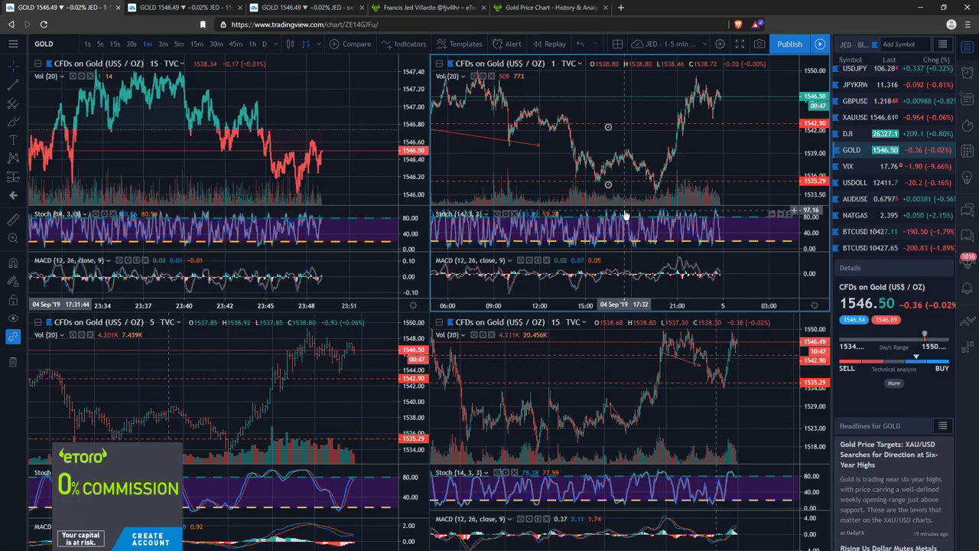
key("ctrl+Tab")
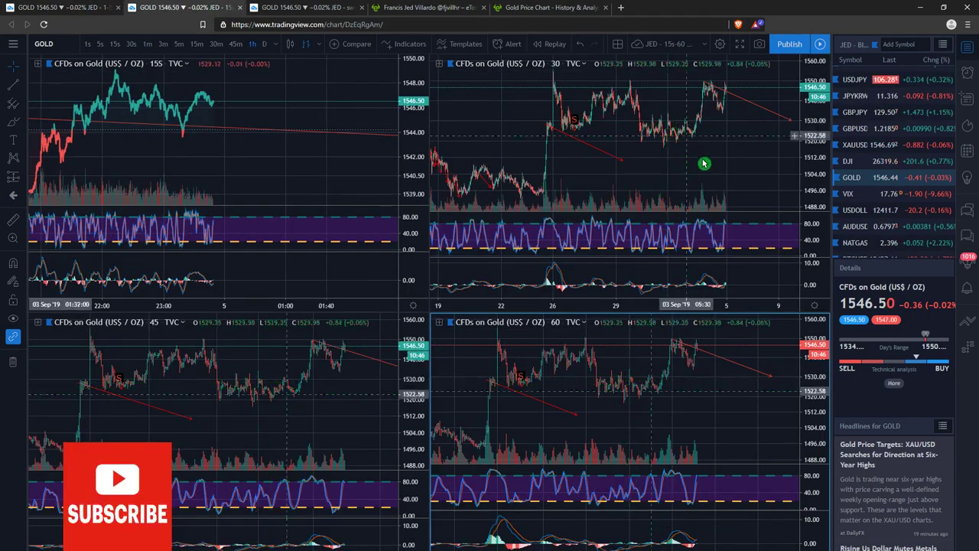
left_click(717, 375)
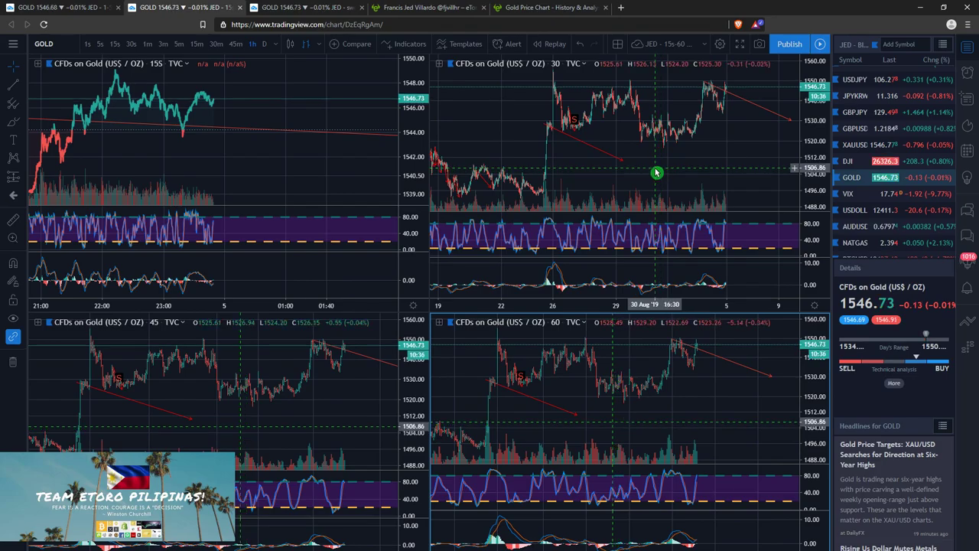
Return to the 1-5 min gold layout and move the upper horizontal alert line on the 1-minute chart to 1544.80
key("ctrl+shift+Tab")
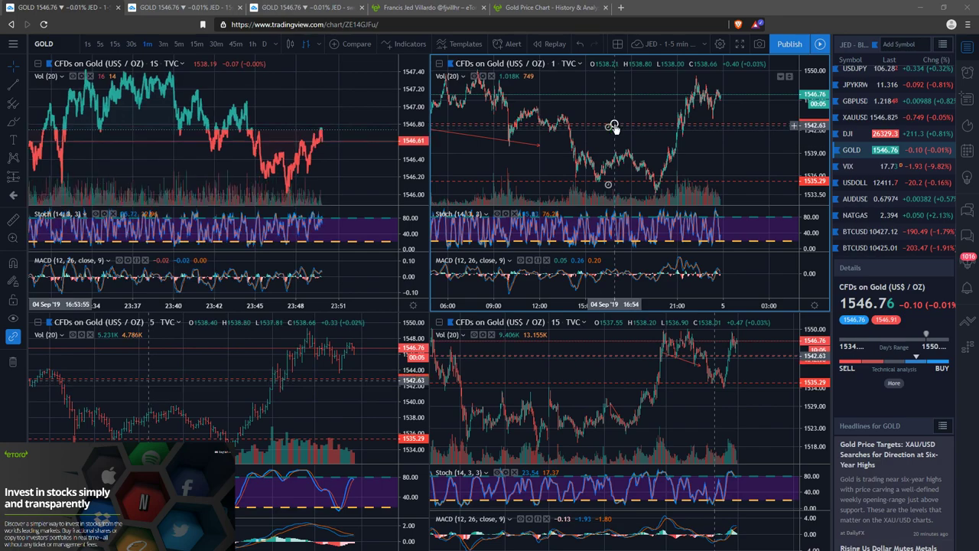
mouse_move(613, 126)
left_mouse_down()
mouse_move(612, 109)
mouse_move(627, 113)
left_mouse_up()
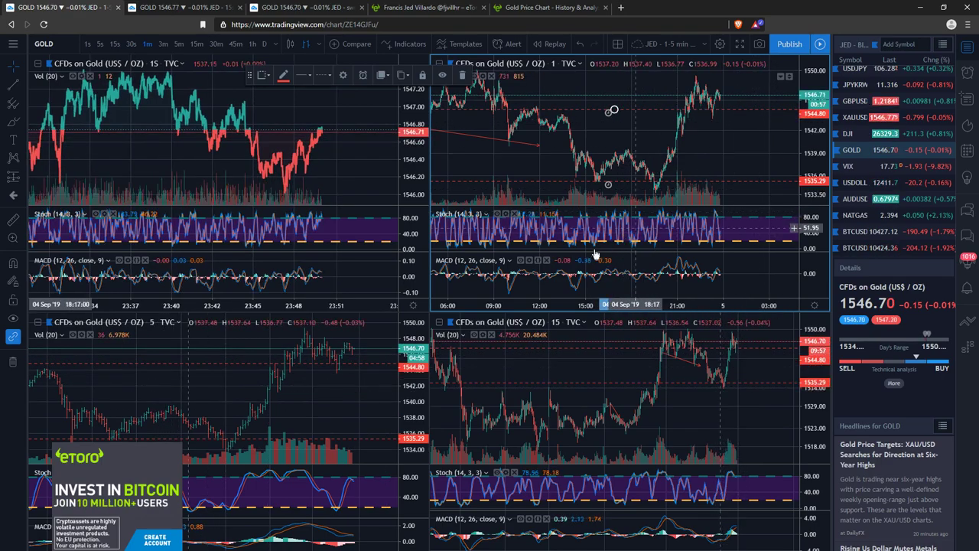
Turn on the Sell and Buy price buttons for the gold chart through the trading settings
right_click(745, 136)
mouse_move(803, 204)
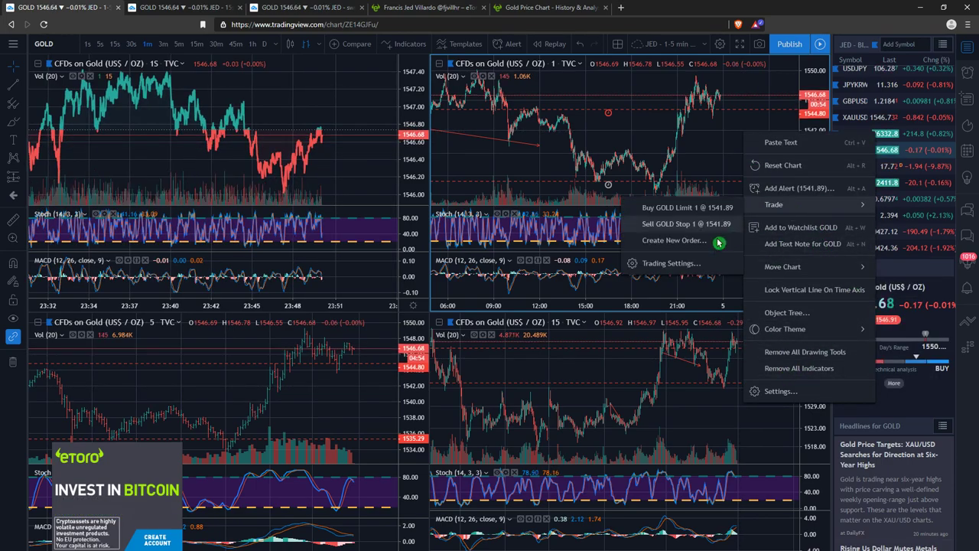
left_click(714, 265)
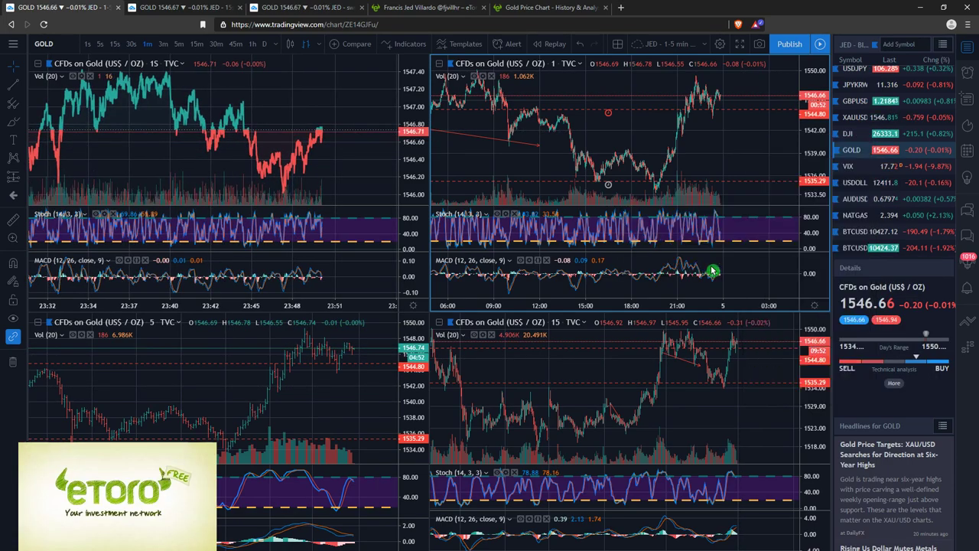
left_click(611, 464)
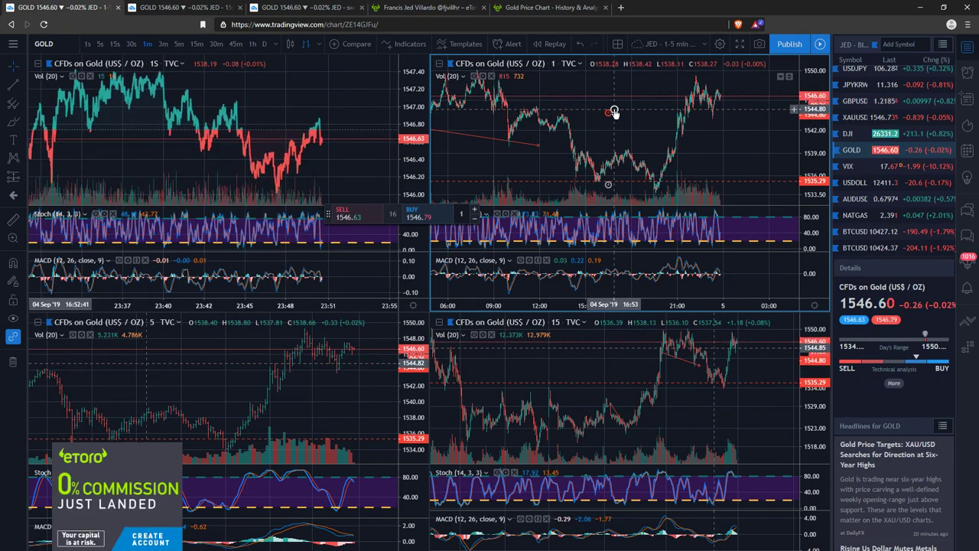
Move the lower horizontal line on the 1-minute gold chart to 1538.30 and briefly check the 15s-60 min layout
left_click(536, 7)
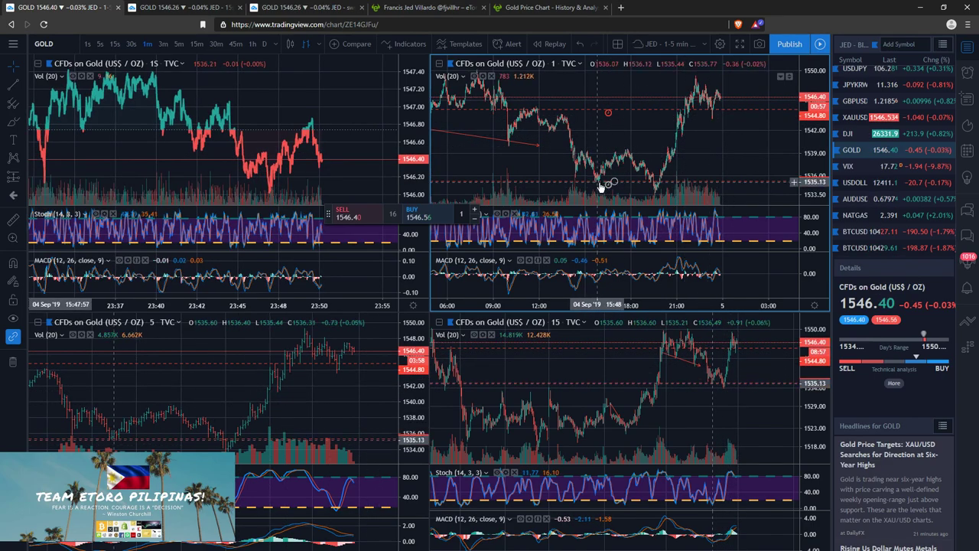
left_click(621, 161)
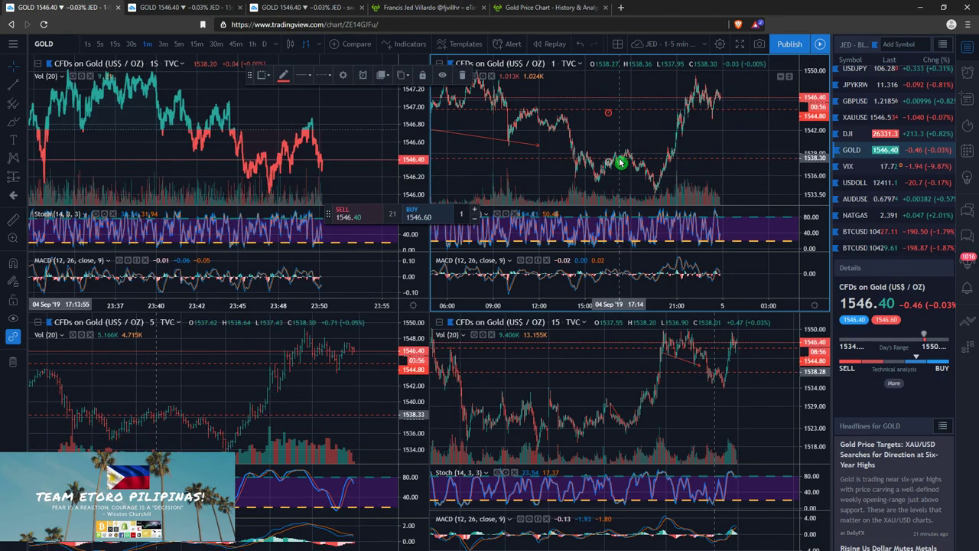
key("ctrl+Tab")
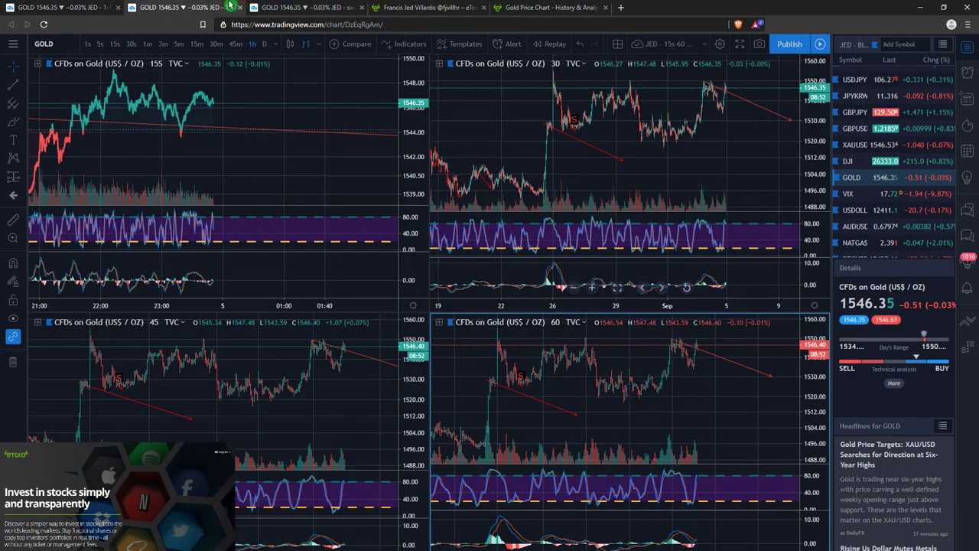
key("ctrl+shift+Tab")
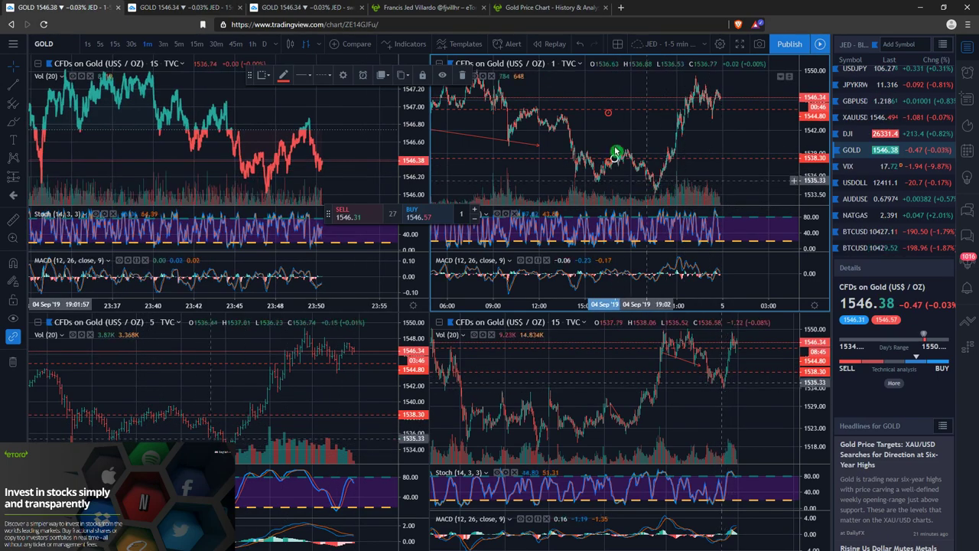
Edit the alert on the 1544.80 line and save it as GOLD Crossing Horizontal Line, Only Once, with popup and email
right_click(613, 110)
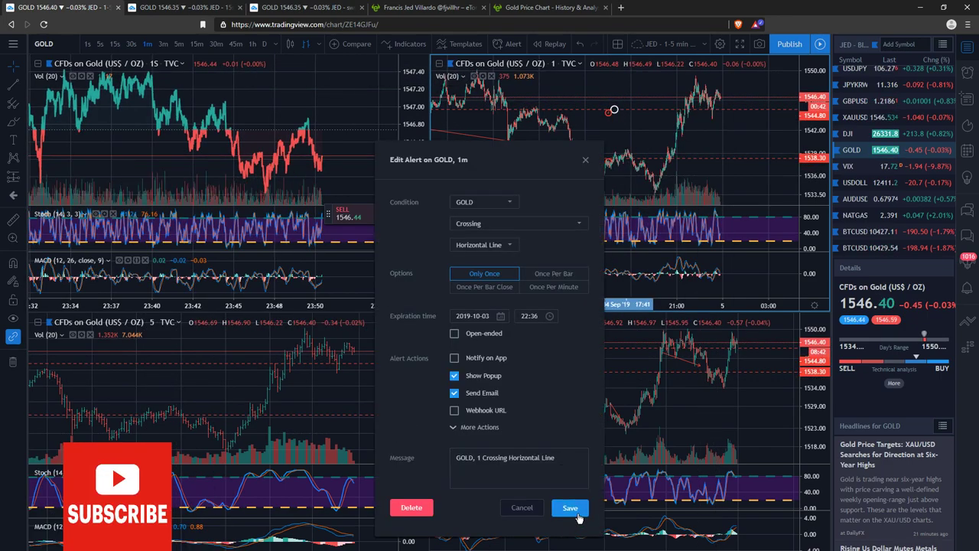
left_click(568, 475)
left_click(613, 109)
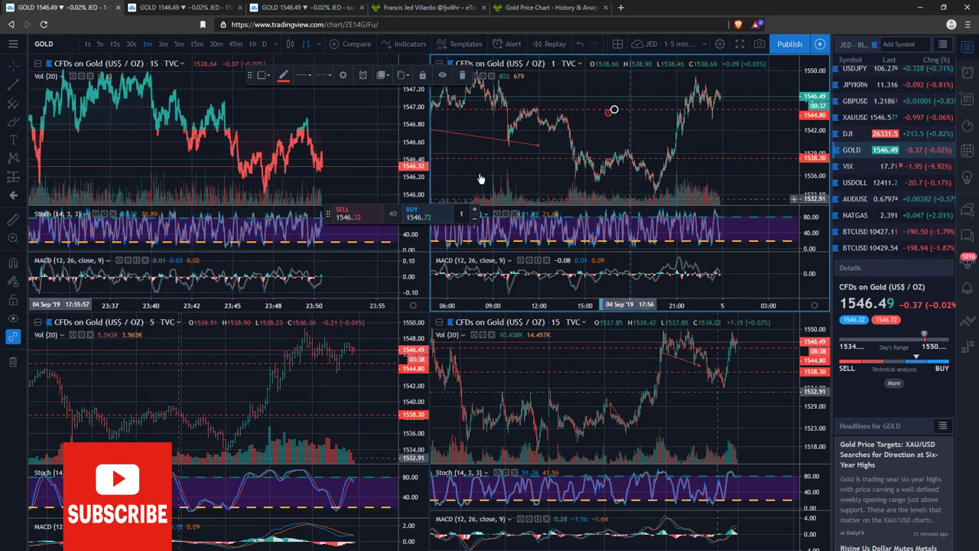
left_click(730, 124)
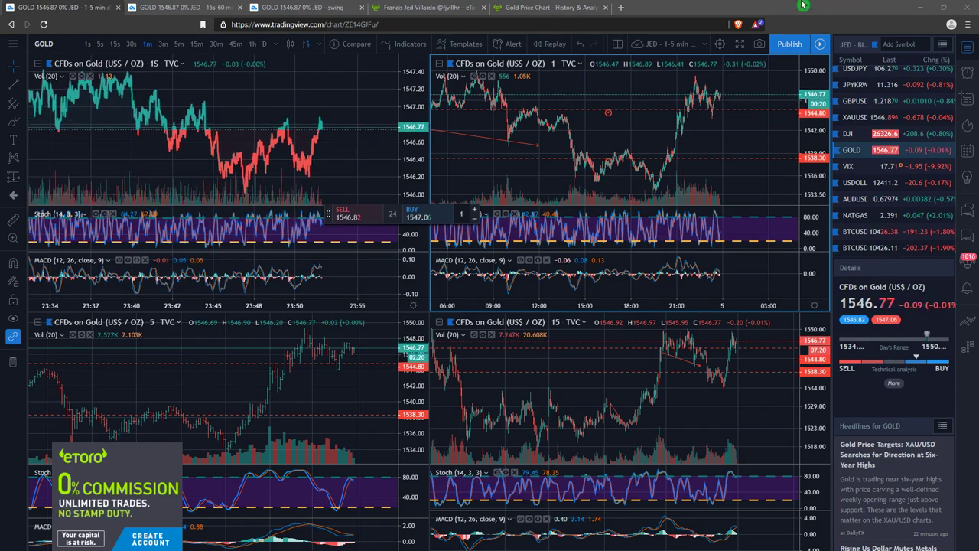
Switch to the trader's eToro profile and open the individual gold sell positions in the portfolio
left_click(429, 8)
left_click(595, 144)
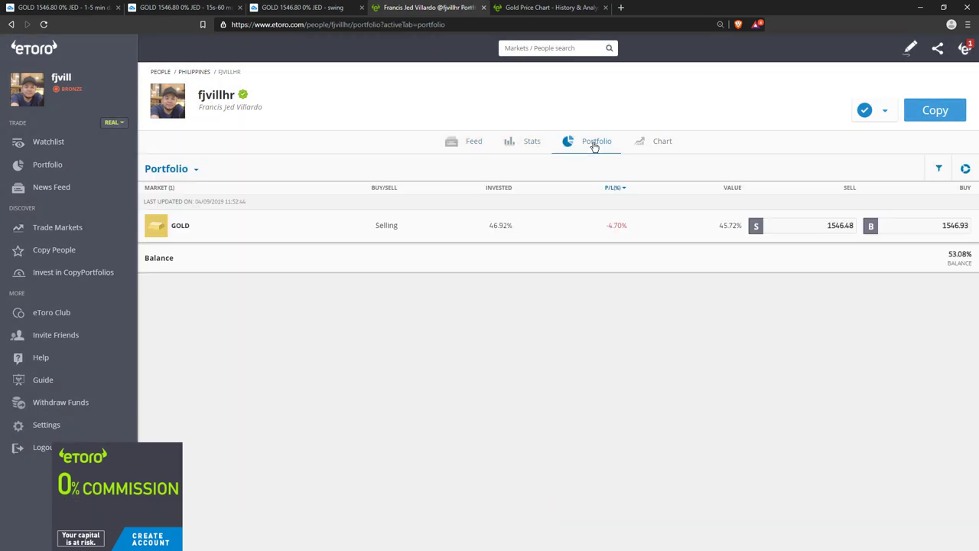
left_click(472, 218)
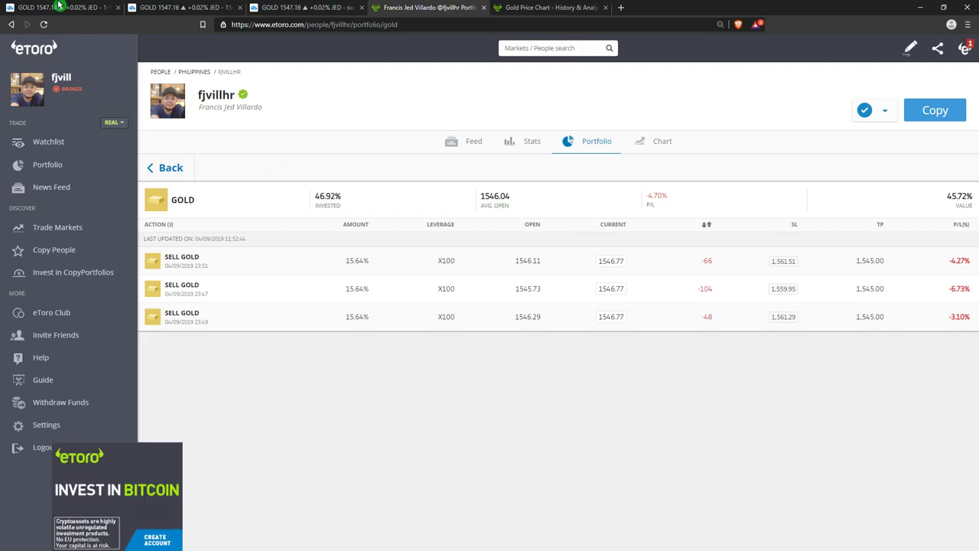
Inspect gold's latest price action on the 1-minute TradingView chart and compare it with the 15s-60 min layout
key("ctrl+1")
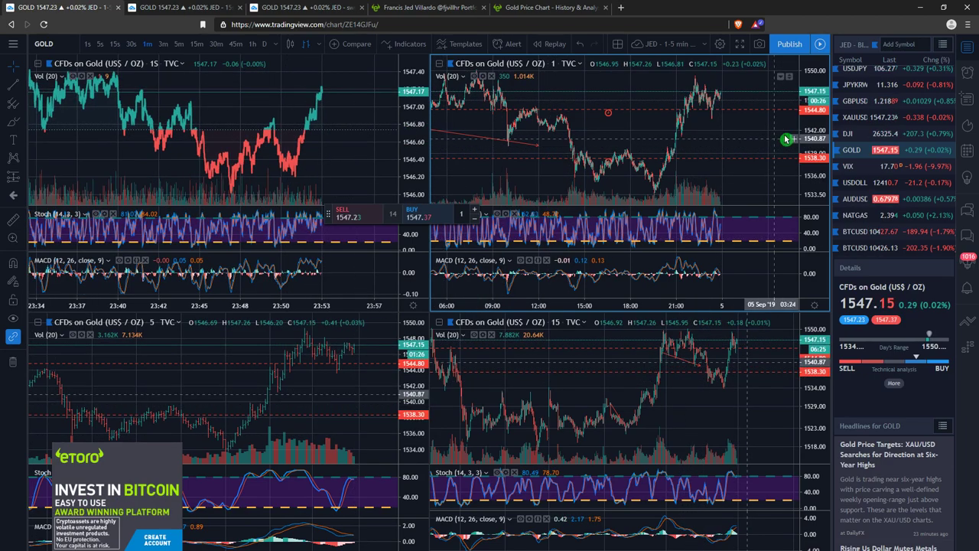
mouse_move(750, 138)
left_mouse_down()
mouse_move(721, 131)
mouse_move(743, 143)
left_mouse_up()
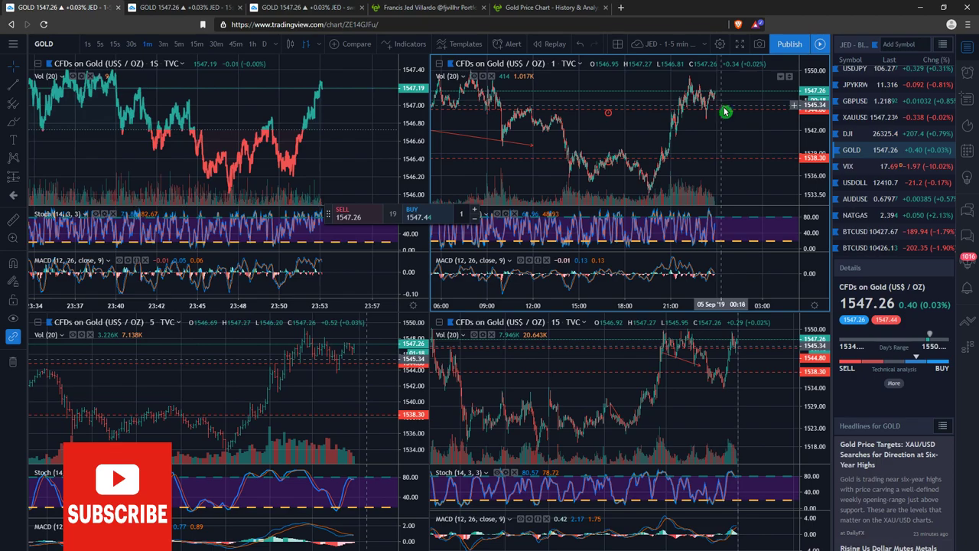
left_click(735, 123)
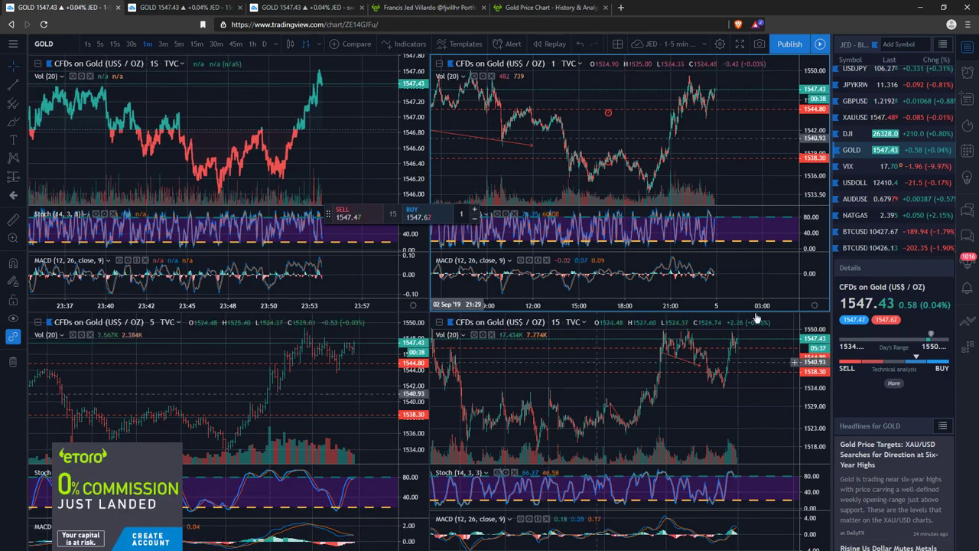
scroll(693, 185, "up", 3)
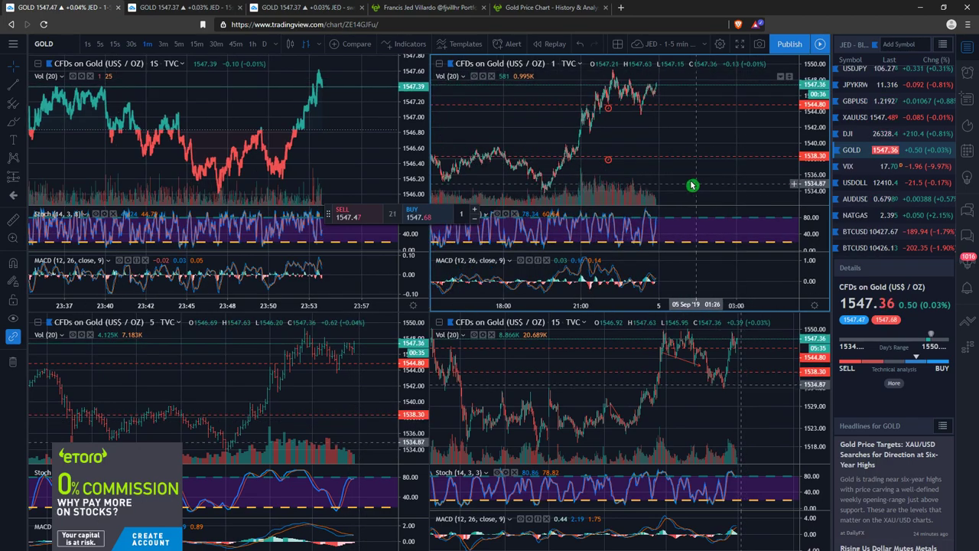
scroll(707, 182, "down", 3)
left_click_drag(726, 184, 727, 199)
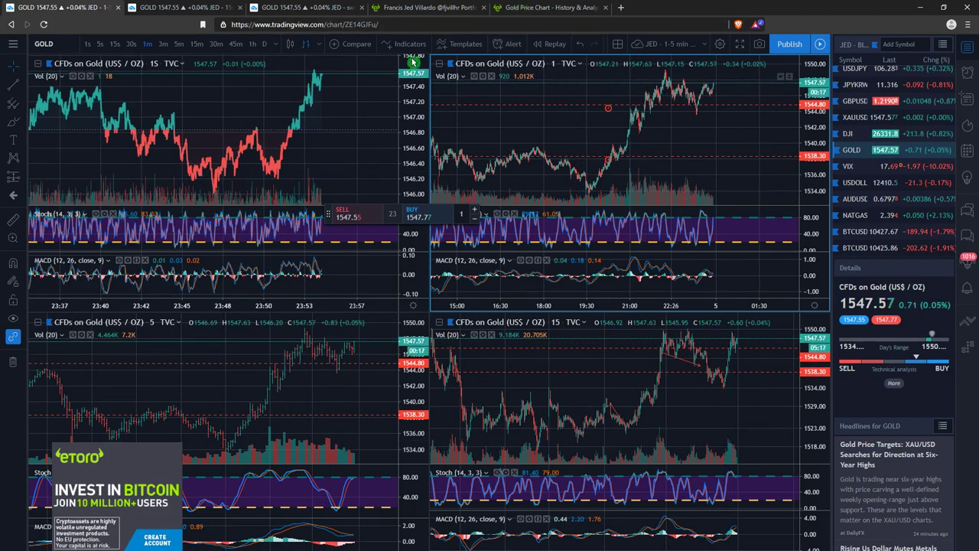
left_click(144, 7)
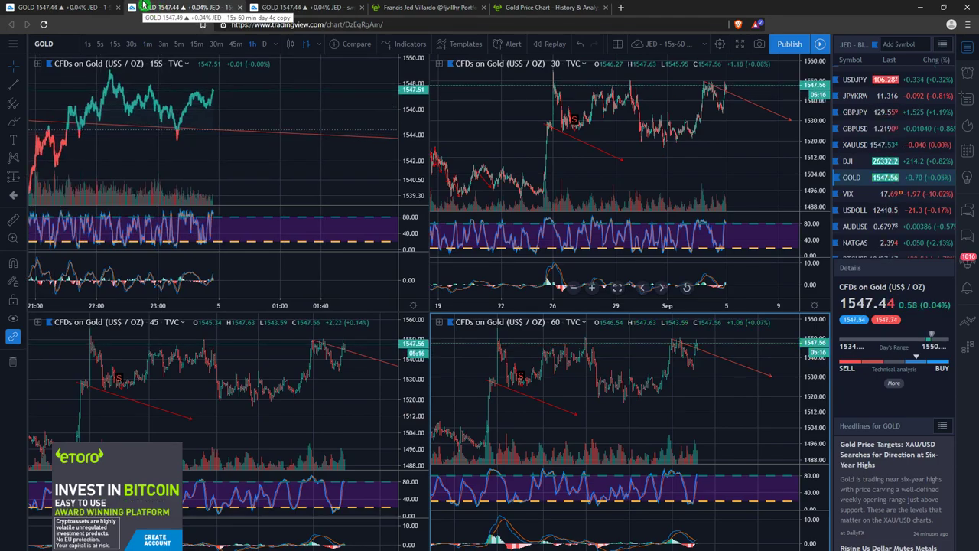
left_click(55, 6)
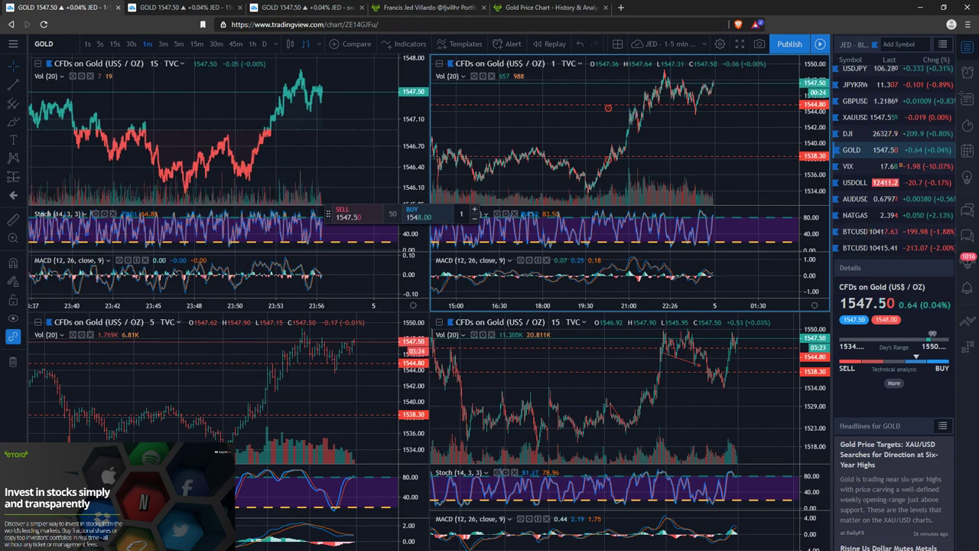
Switch to the trader's eToro portfolio and display its one-year history of closed trades
left_click(429, 9)
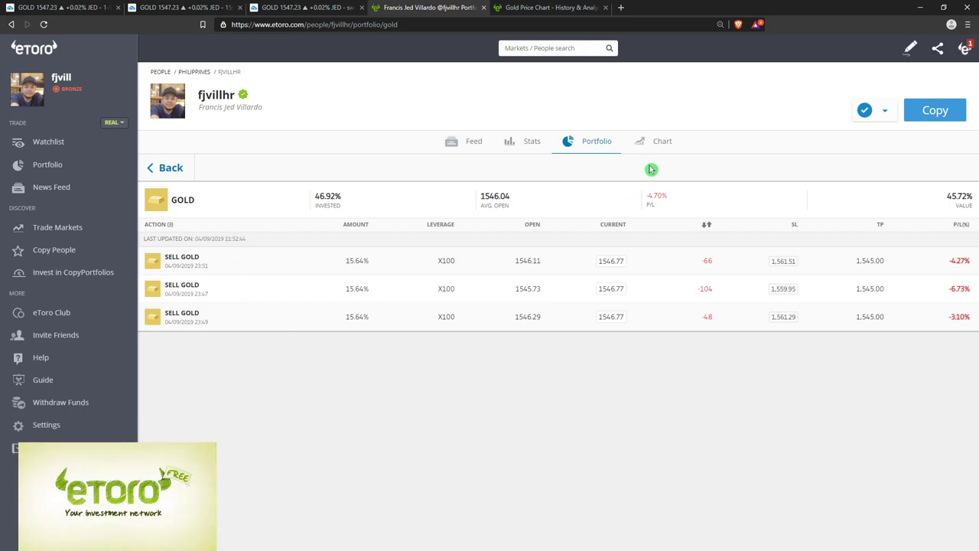
left_click(591, 148)
left_click(168, 168)
left_click(173, 194)
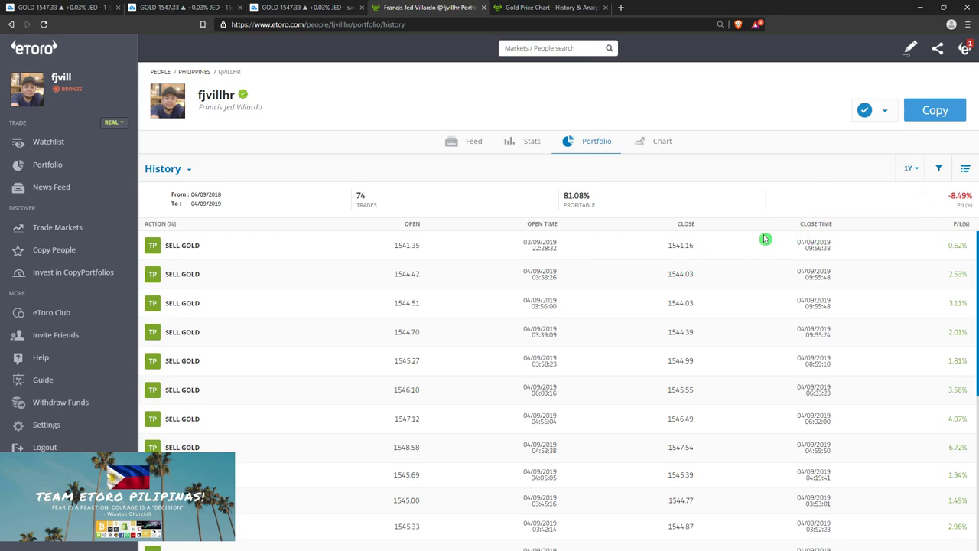
Reload the trader's current portfolio by way of the feed and examine the open gold sell positions again
left_click(468, 143)
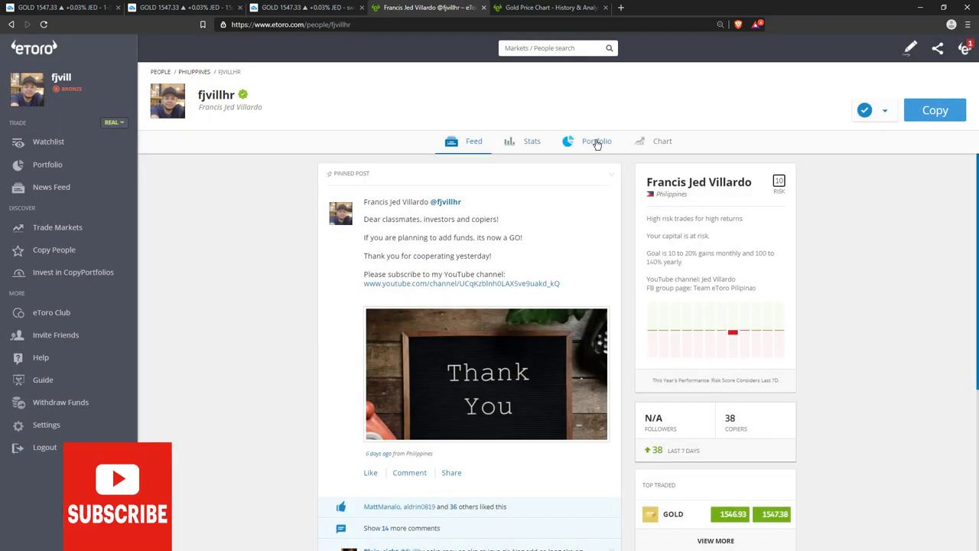
left_click(597, 145)
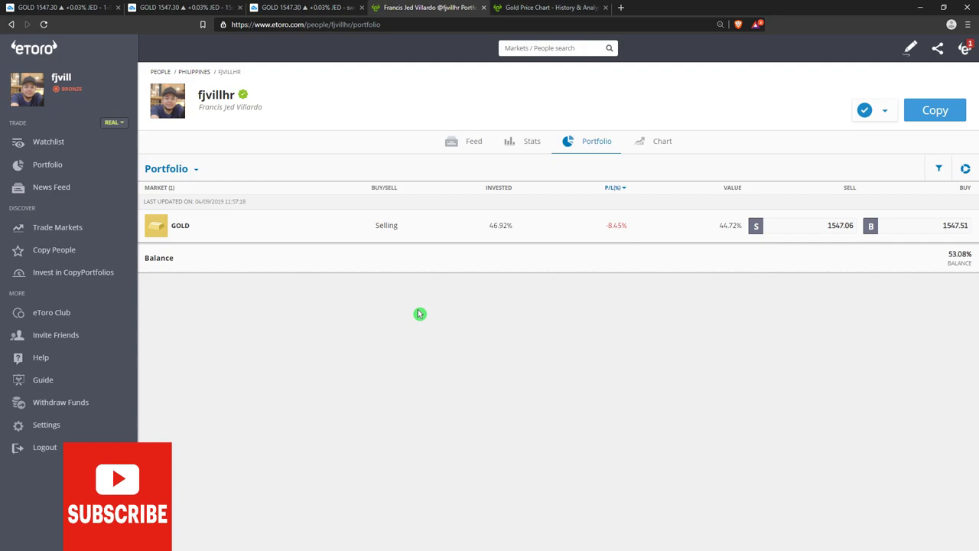
left_click(215, 229)
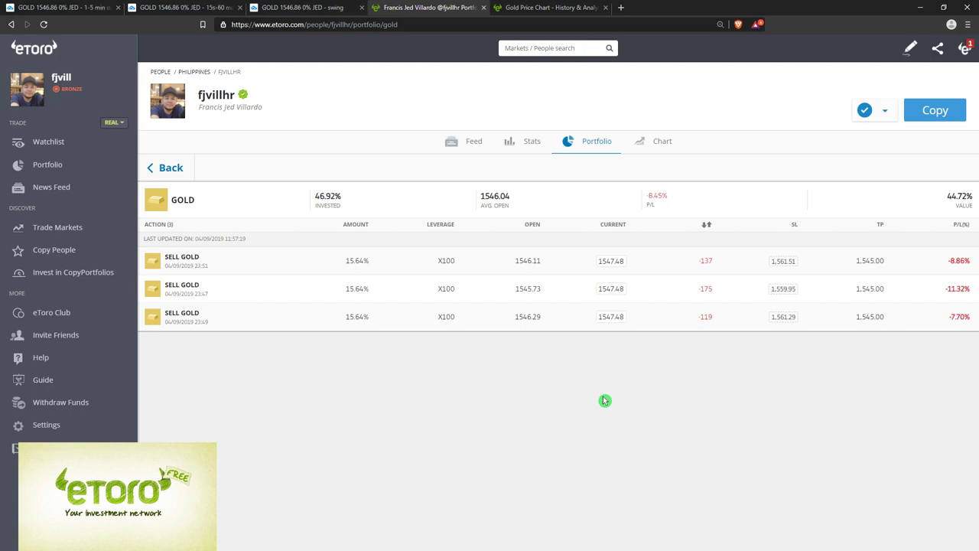
left_click(604, 400)
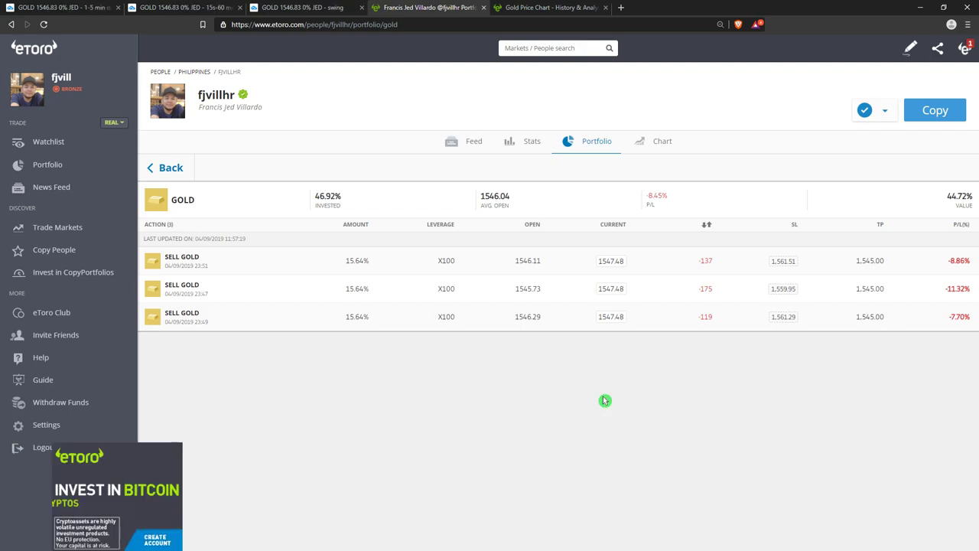